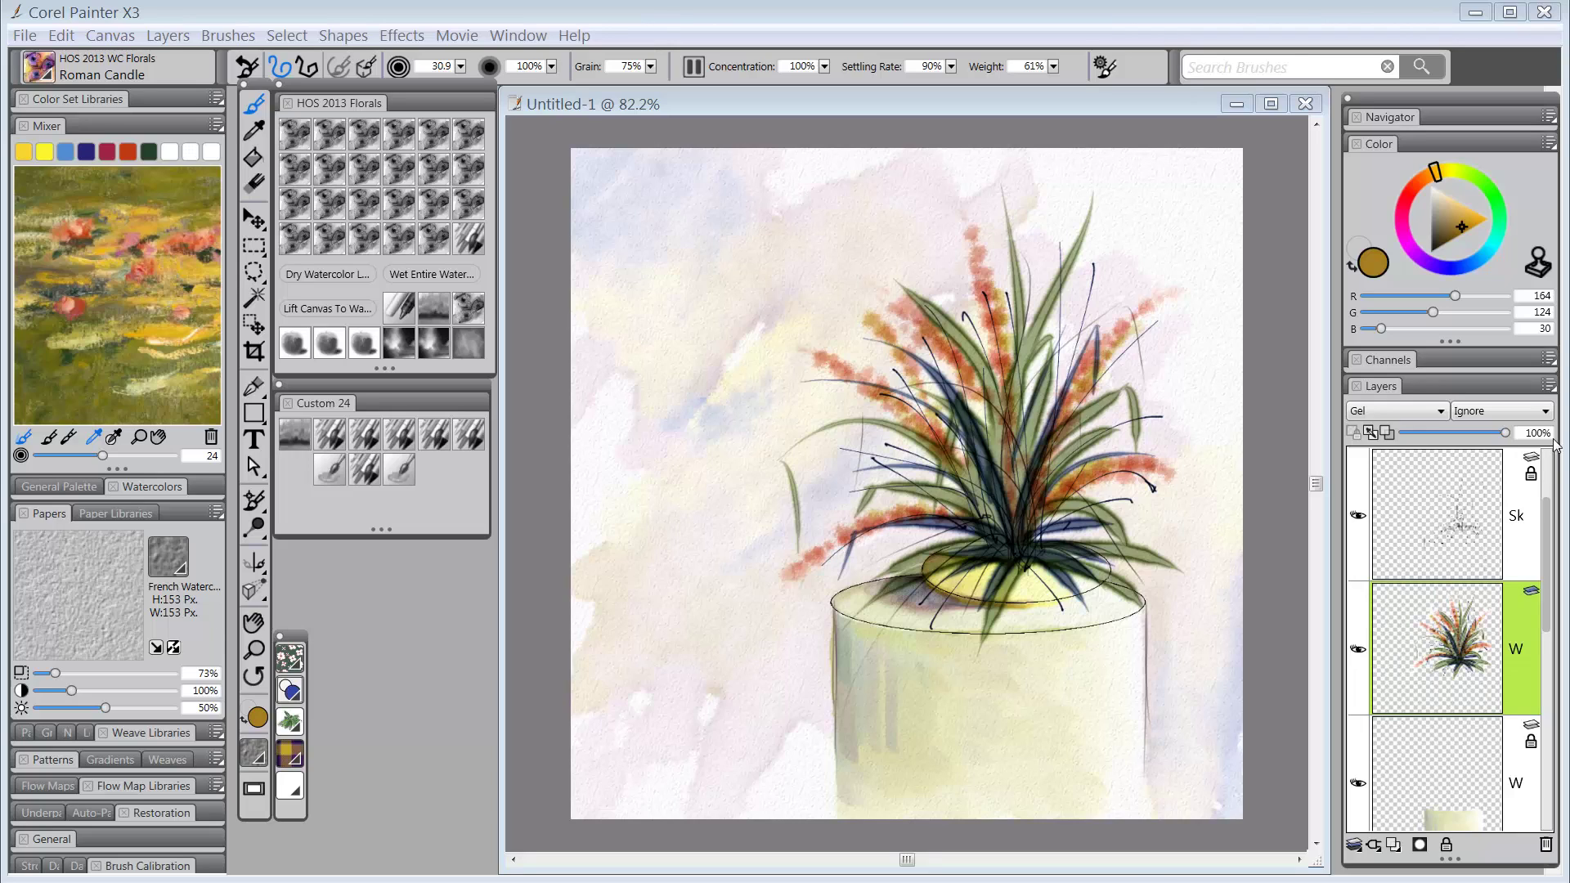
# - Expand the Navigator and duplicate the watercolor layer that holds the pot's color
pyautogui.click(1382, 119)
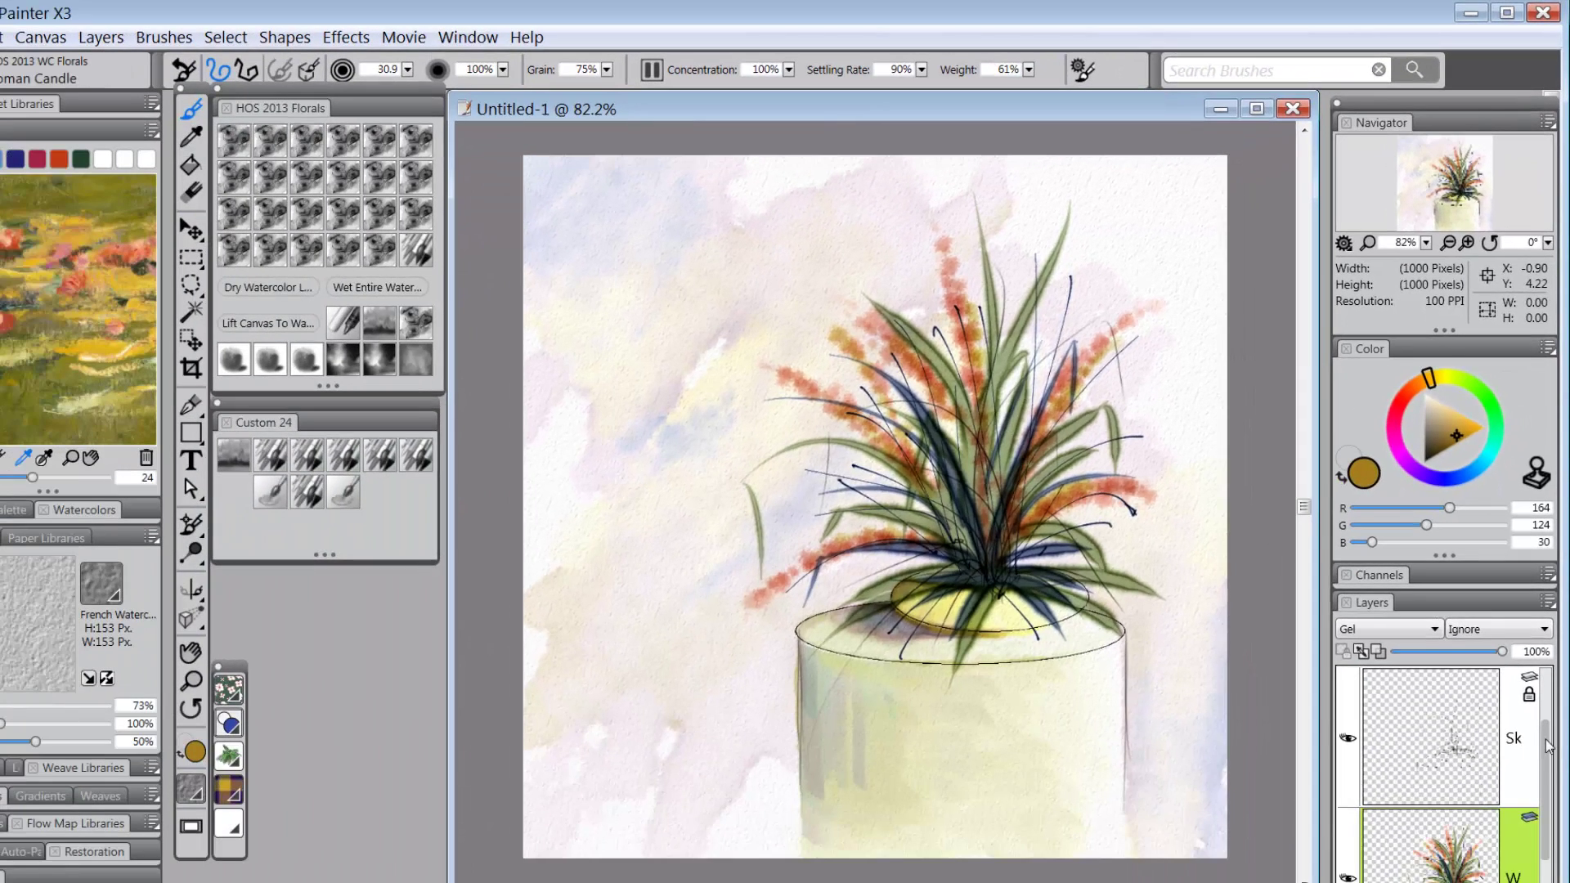
pyautogui.scroll(-5, 1548, 745)
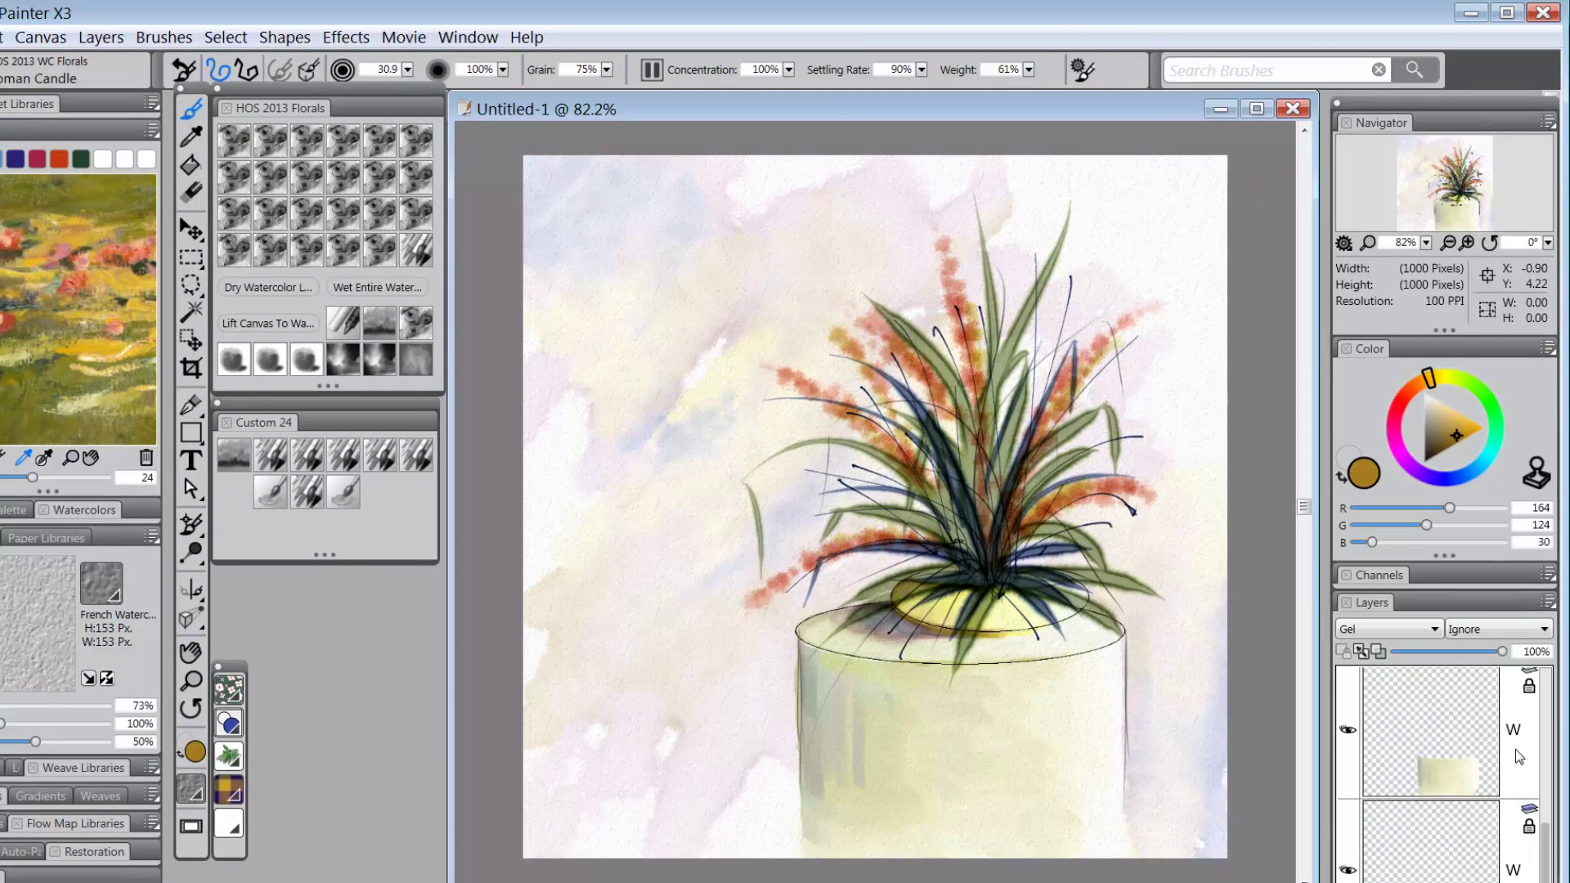
pyautogui.click(1515, 749)
pyautogui.rightClick(1515, 737)
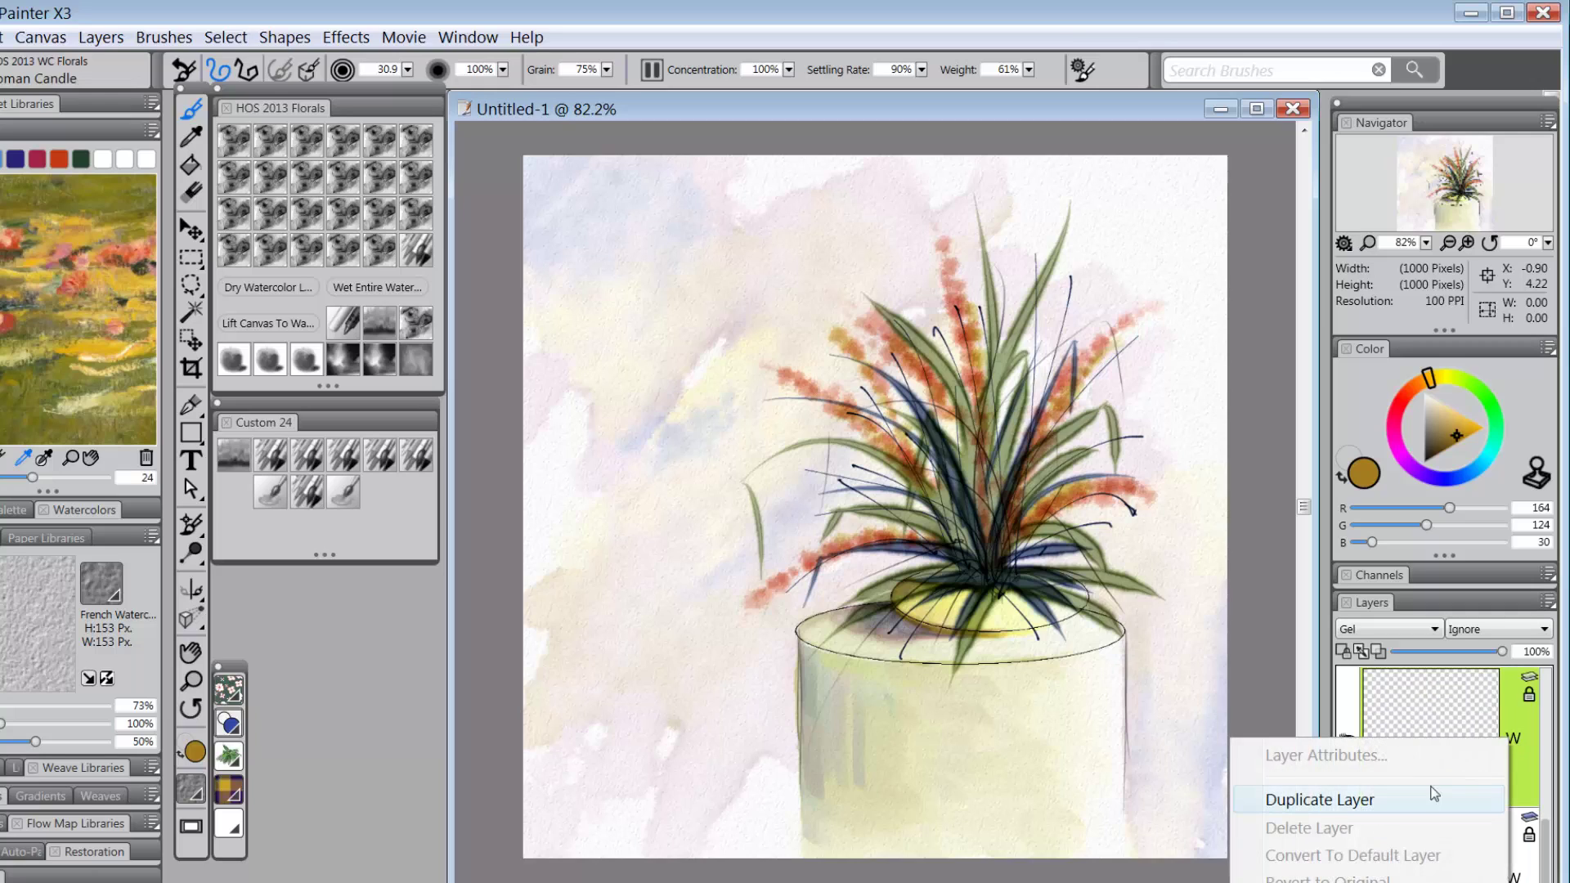
pyautogui.click(1389, 806)
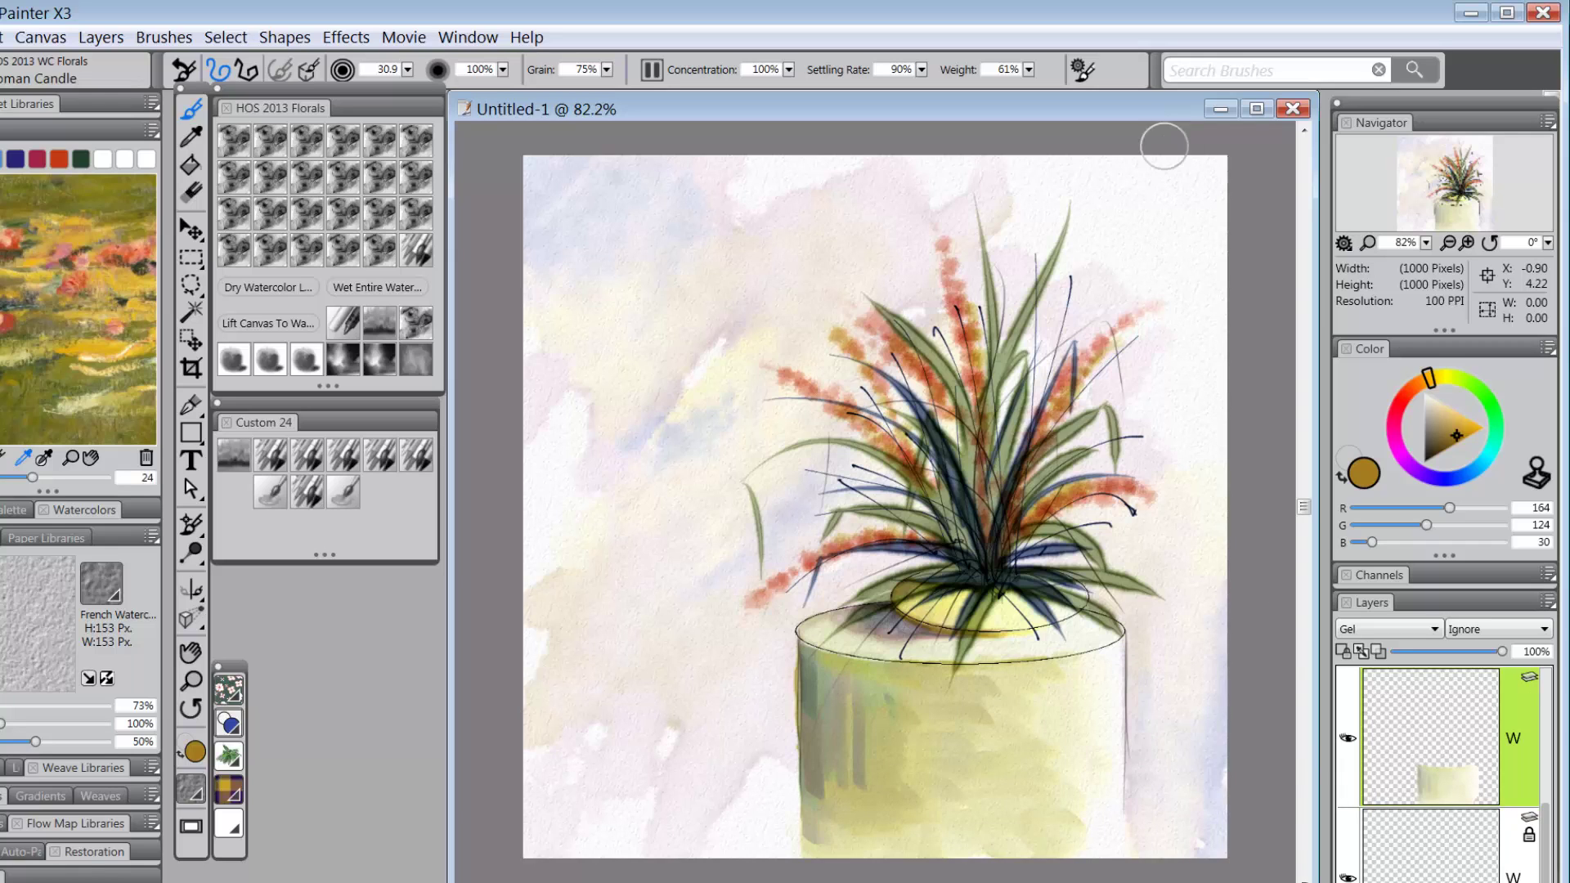
# - View the whole painting at a reduced size and duplicate the pot's watercolor layer once more
pyautogui.hotkey('ctrl', '-')
pyautogui.scroll(-8, 1298, 493)
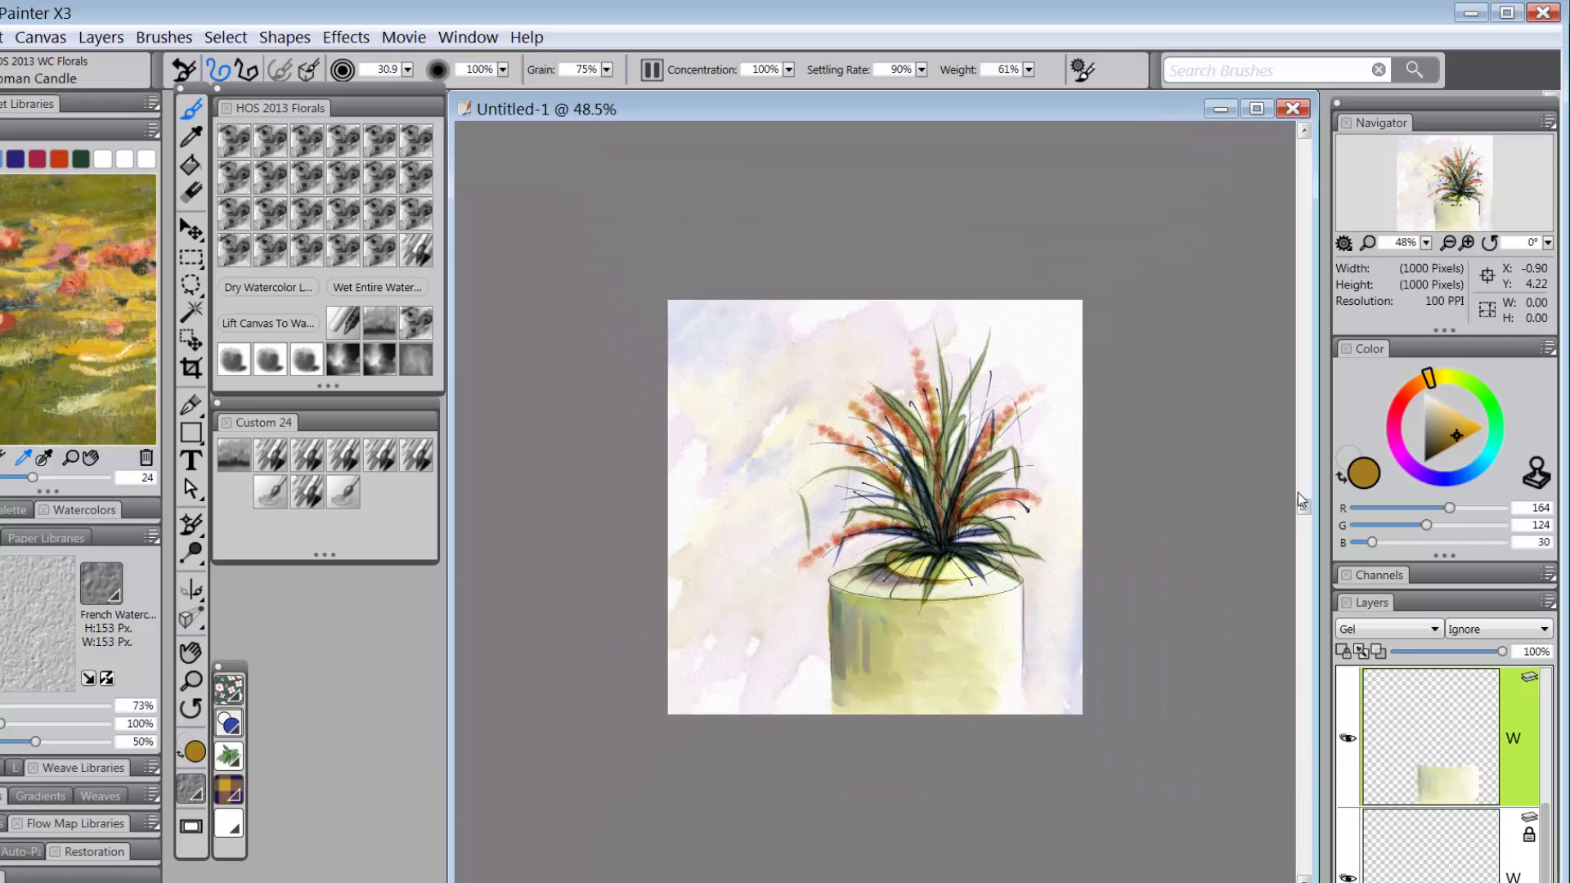
pyautogui.scroll(-1, 1298, 492)
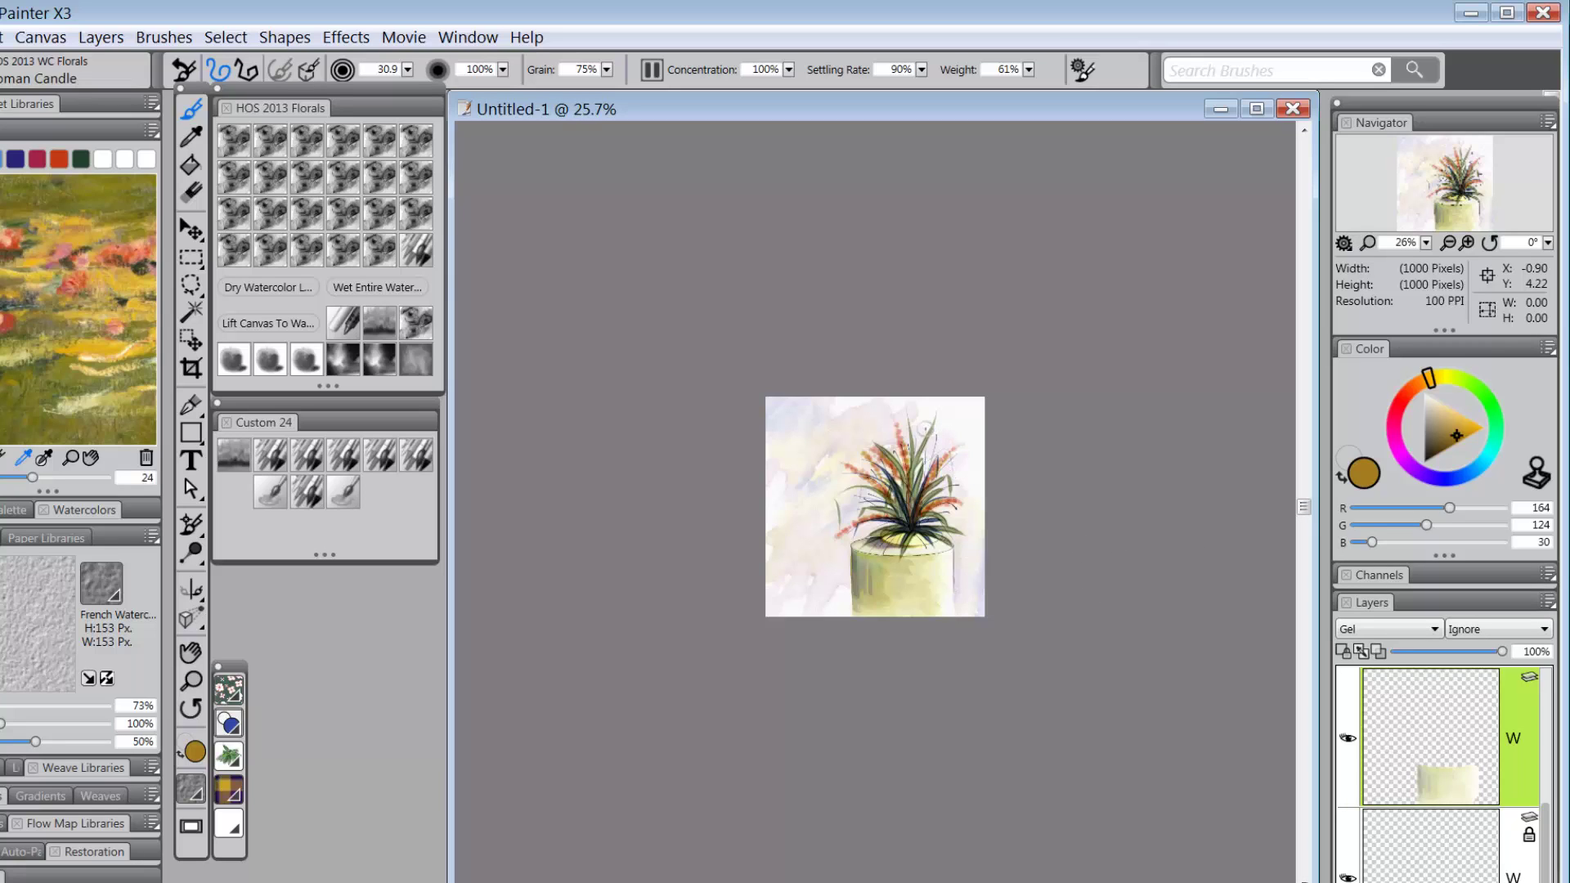
pyautogui.scroll(1, 1121, 616)
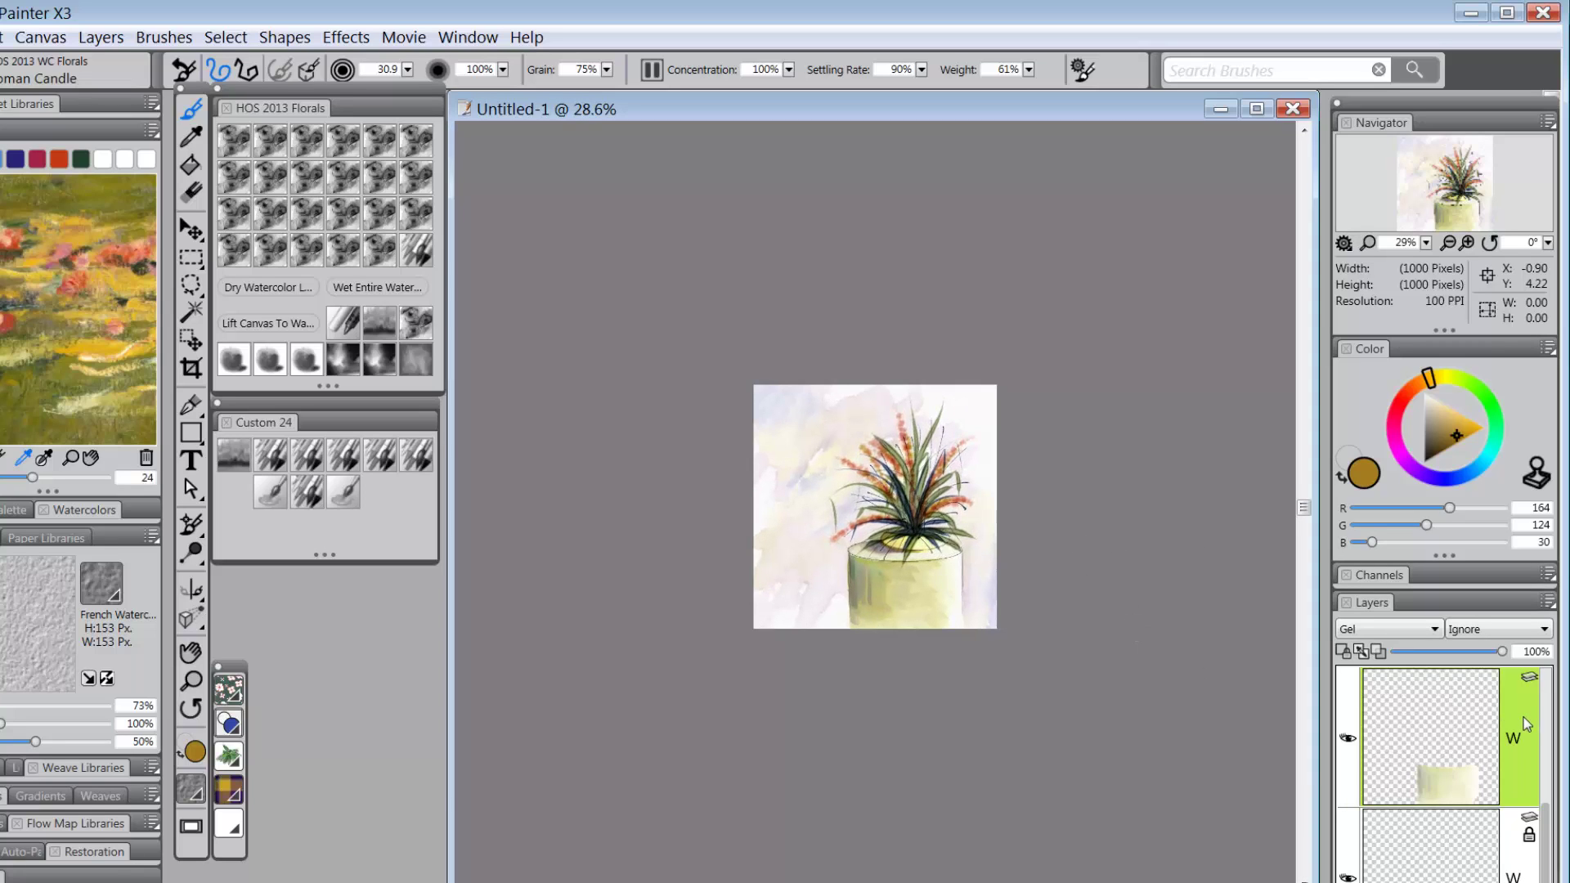
pyautogui.rightClick(1524, 718)
pyautogui.click(1410, 781)
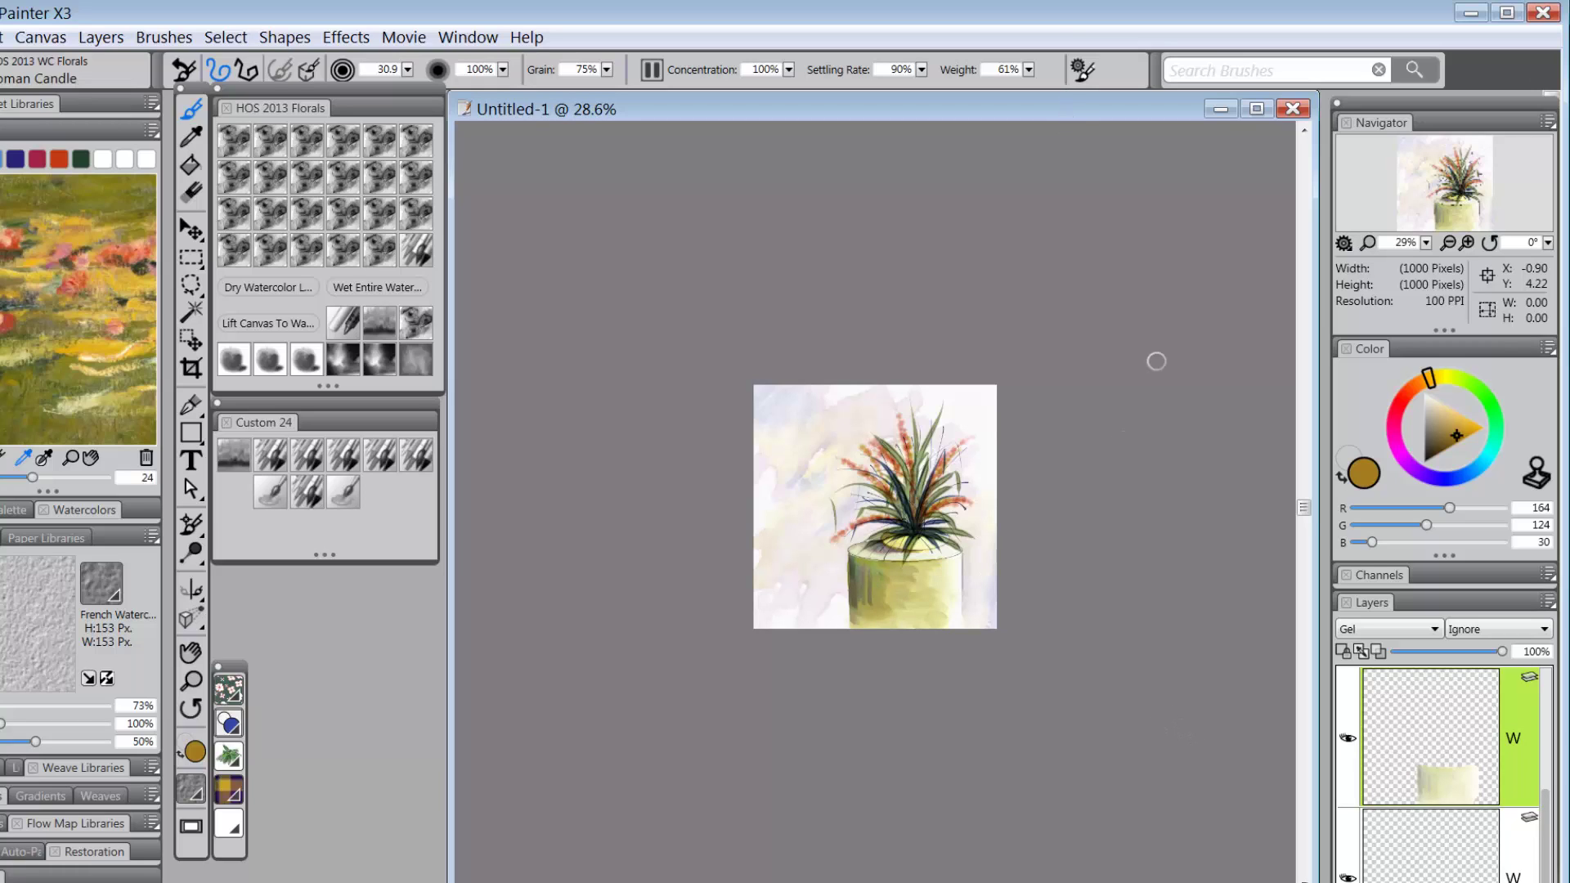
# - Examine the deepened pot color at several magnifications and look through the layers that make up the painting
pyautogui.hotkey('ctrl', '-')
pyautogui.hotkey('ctrl', '+')
pyautogui.hotkey('ctrl', '+')
pyautogui.hotkey('ctrl', '+')
pyautogui.hotkey('ctrl', '+')
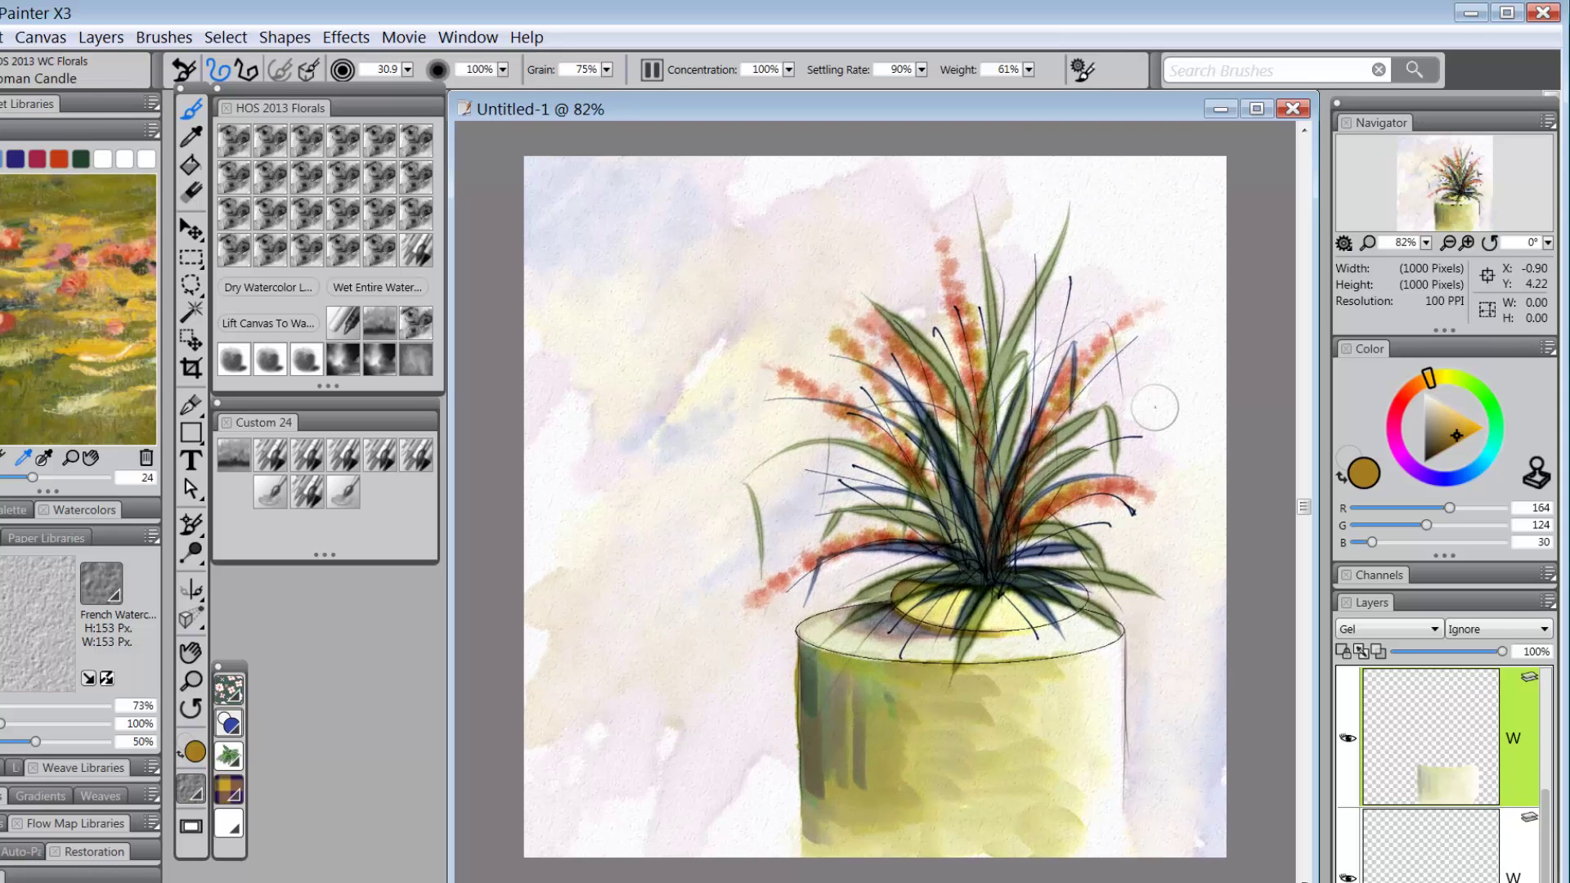
pyautogui.hotkey('ctrl', '-')
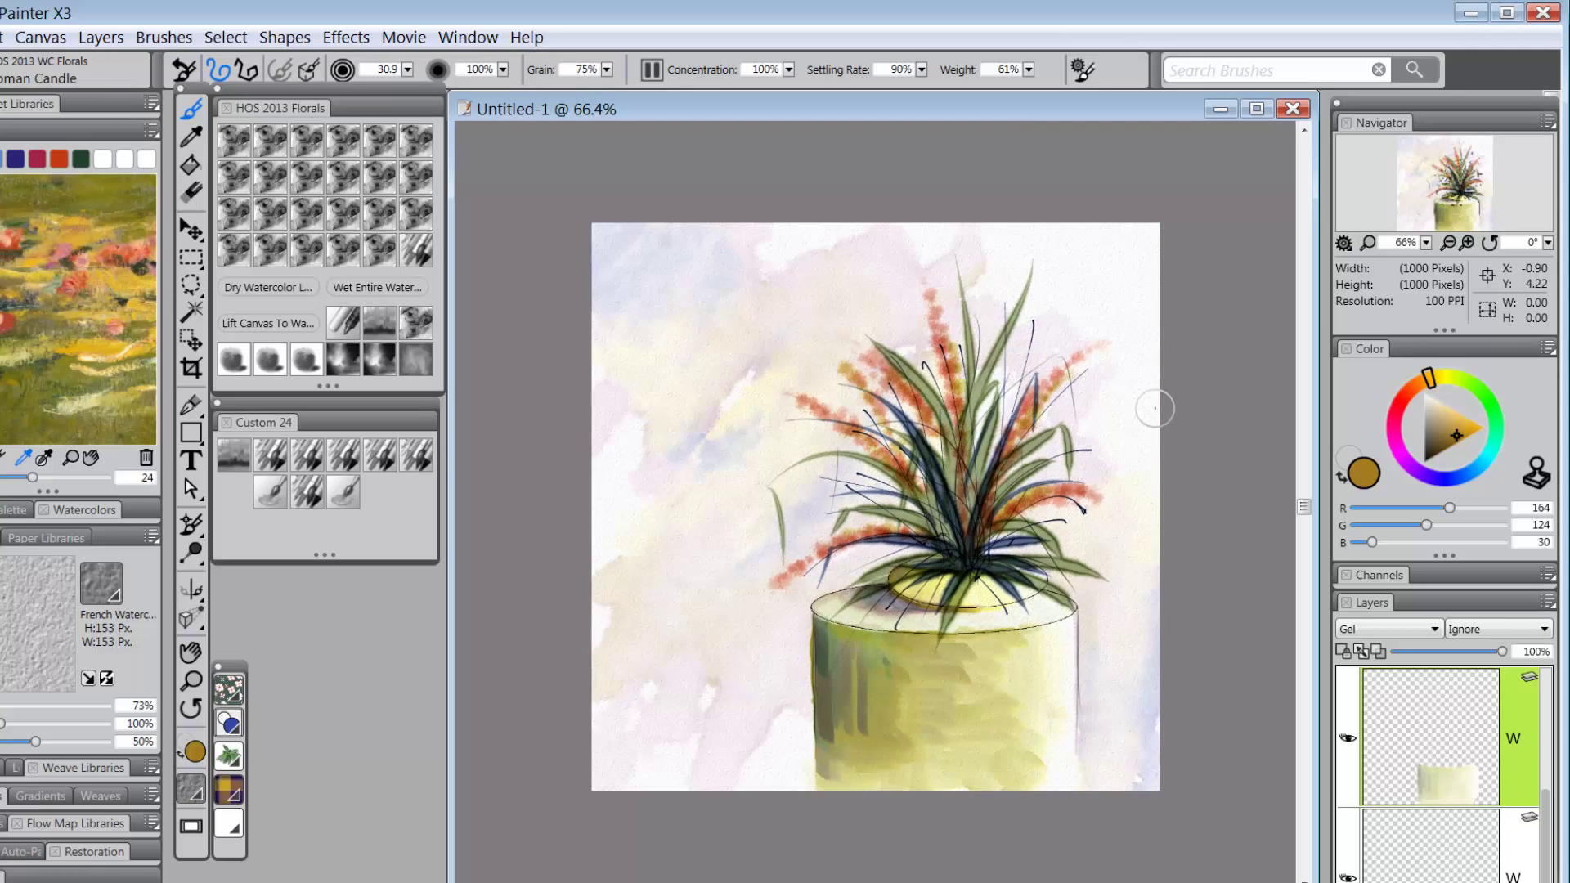
pyautogui.hotkey('ctrl', '+')
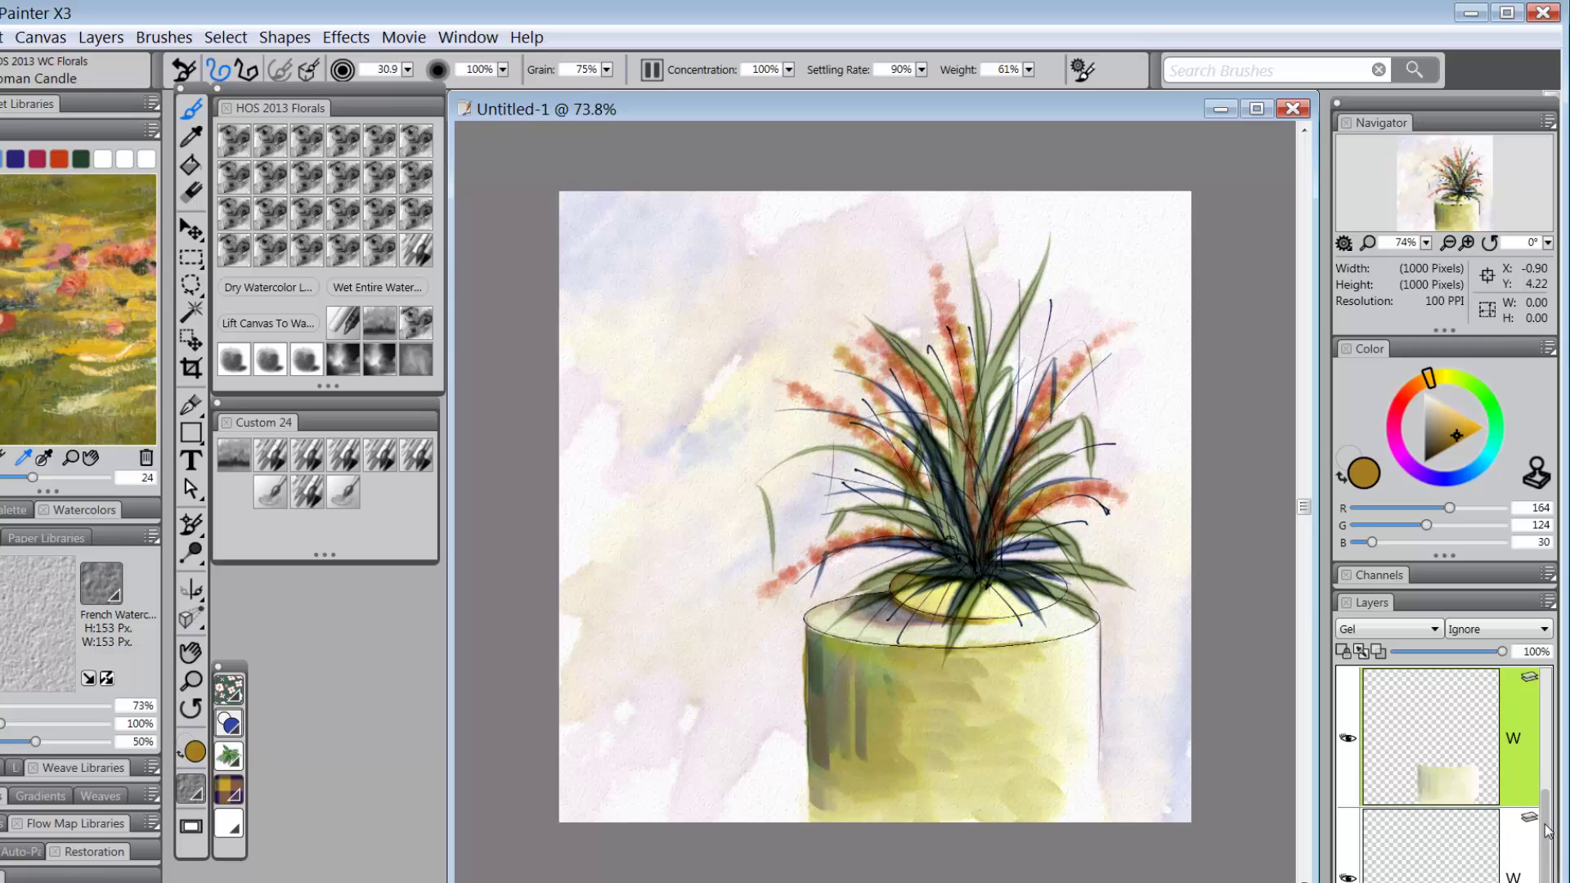
pyautogui.moveTo(1548, 831); pyautogui.dragTo(1546, 882)
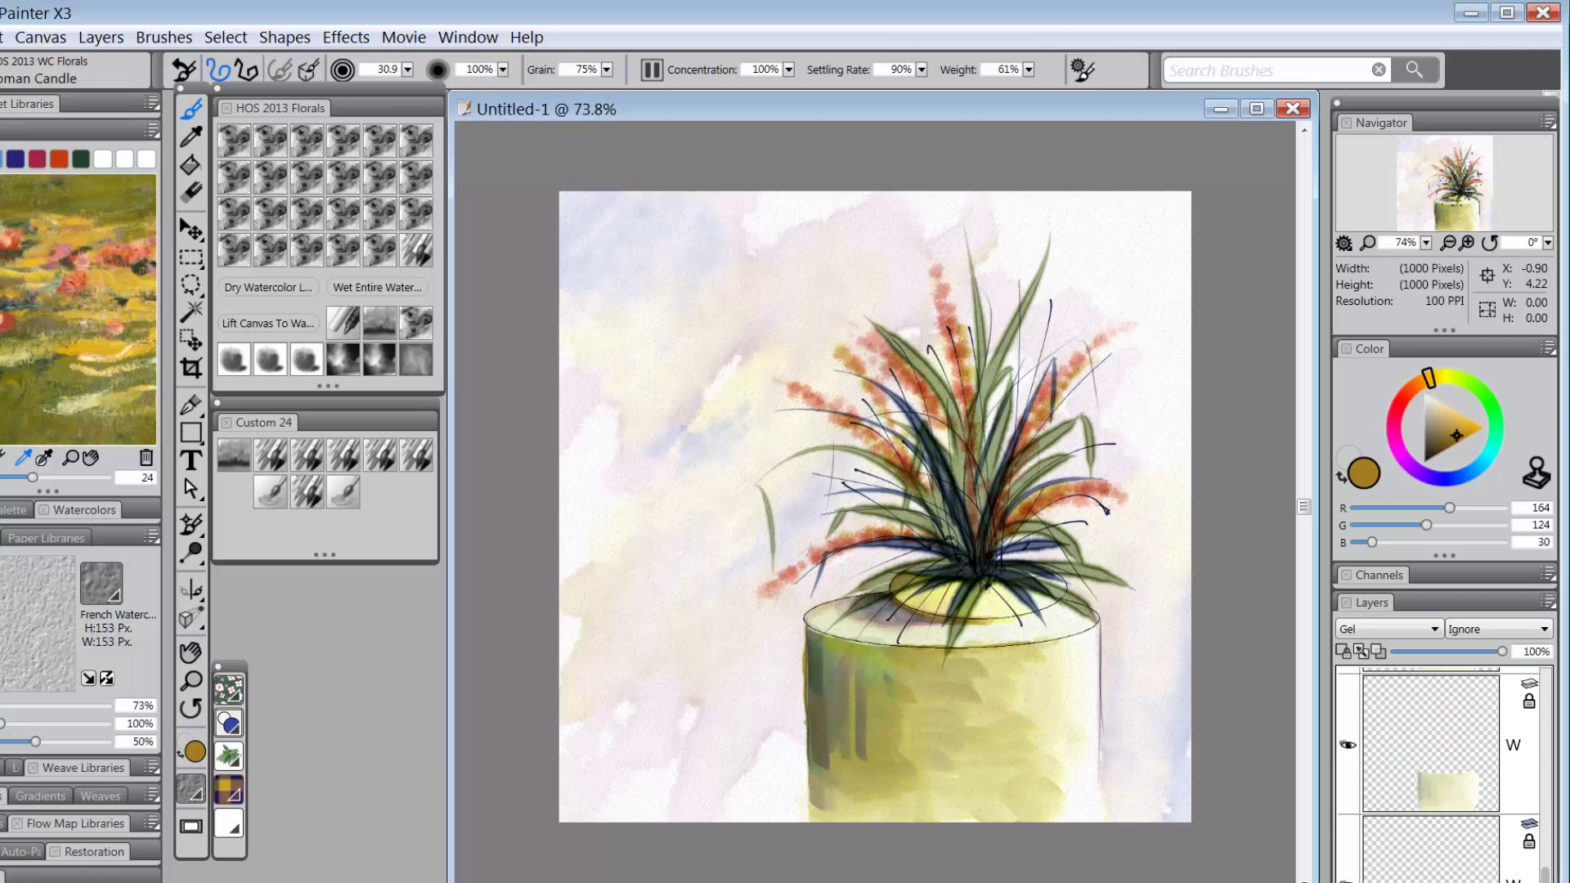
pyautogui.moveTo(1547, 882); pyautogui.dragTo(1546, 818)
pyautogui.click(1518, 837)
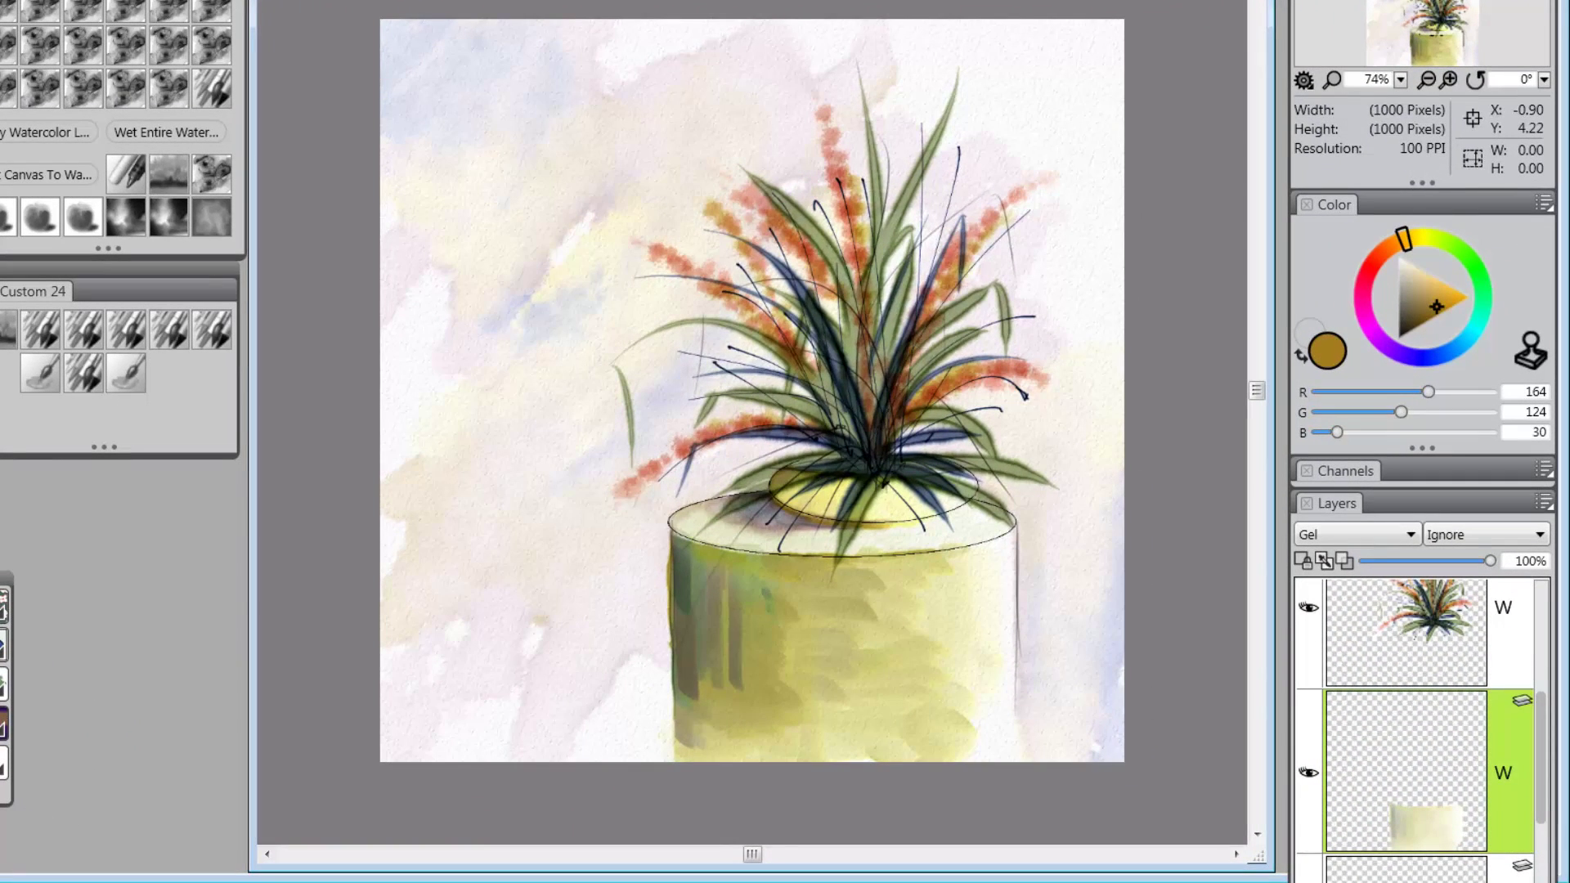
# - Reposition the Layers palette so that its full list, down to the canvas, fits on screen
pyautogui.moveTo(1547, 810); pyautogui.dragTo(1558, 882)
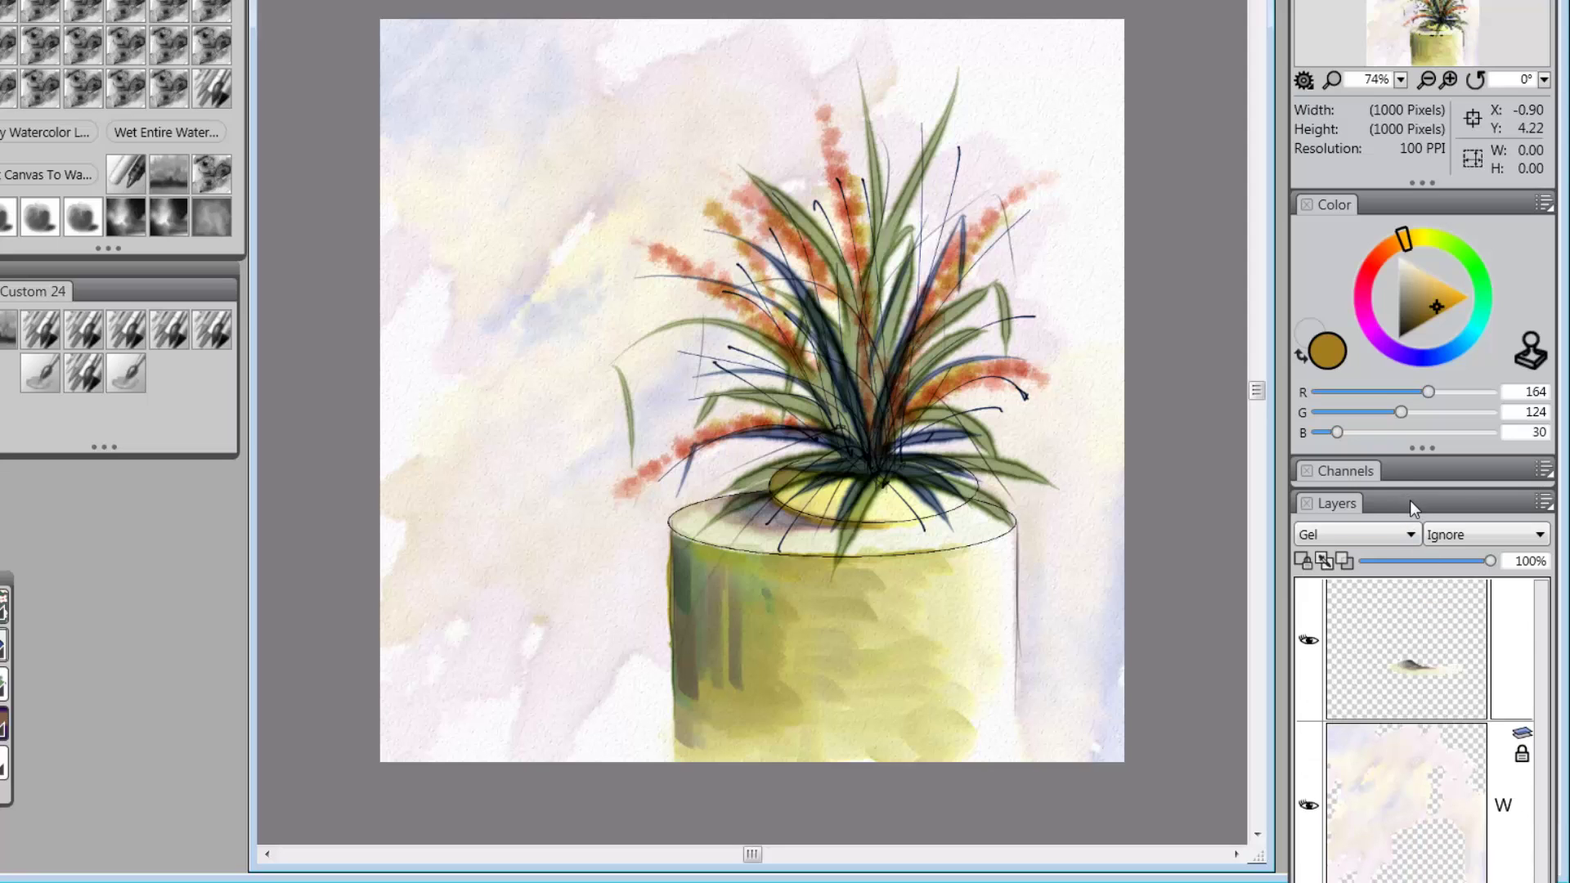
pyautogui.moveTo(1412, 498); pyautogui.dragTo(1489, 494)
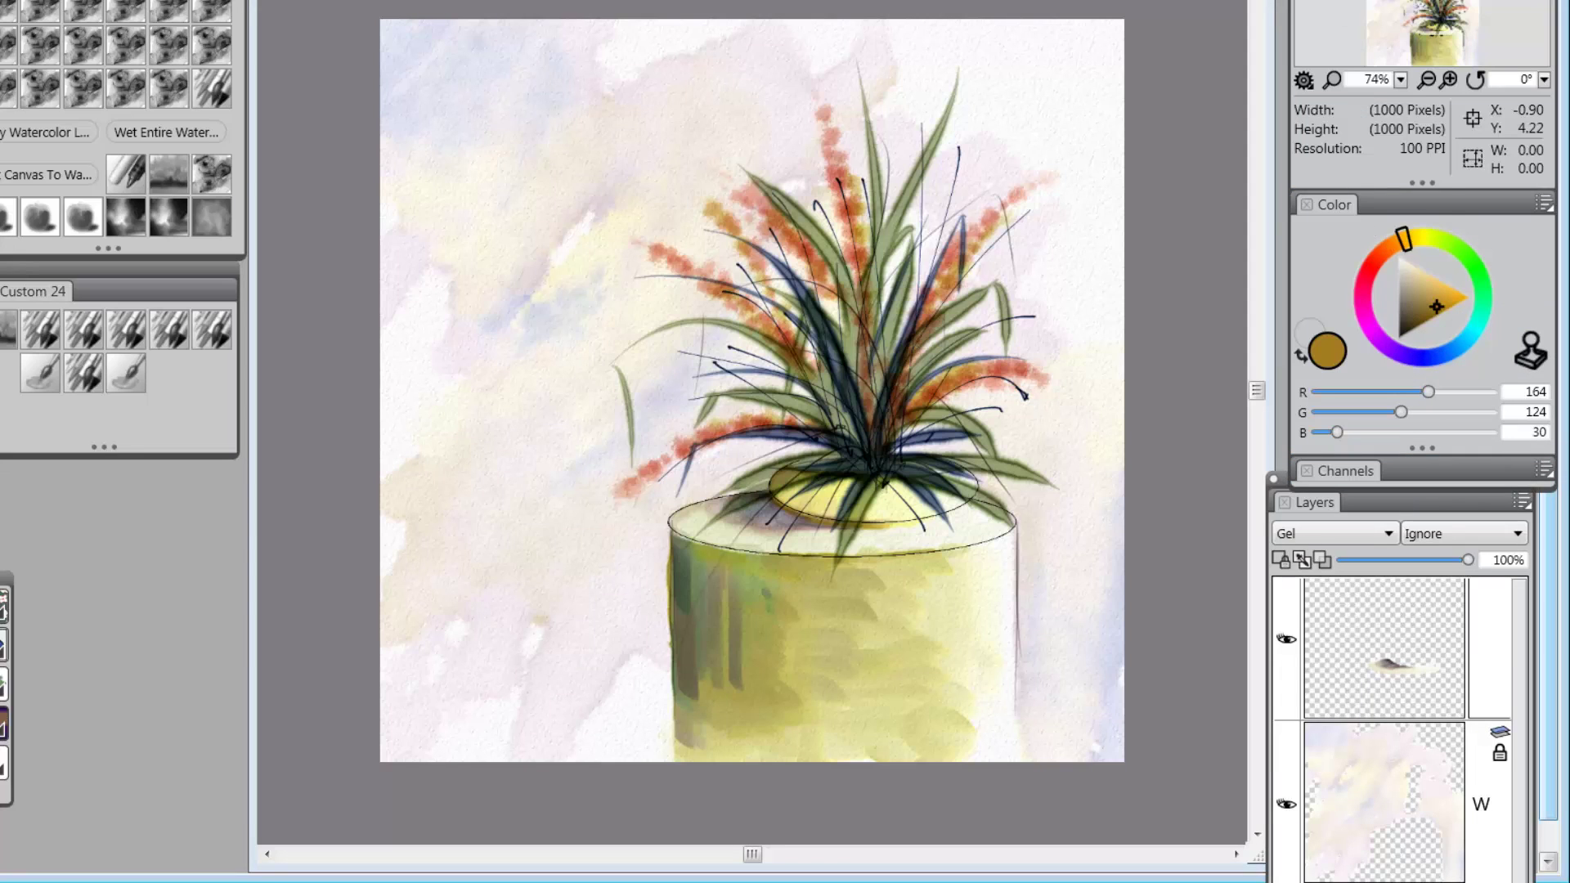
pyautogui.moveTo(1421, 477); pyautogui.dragTo(1418, 262)
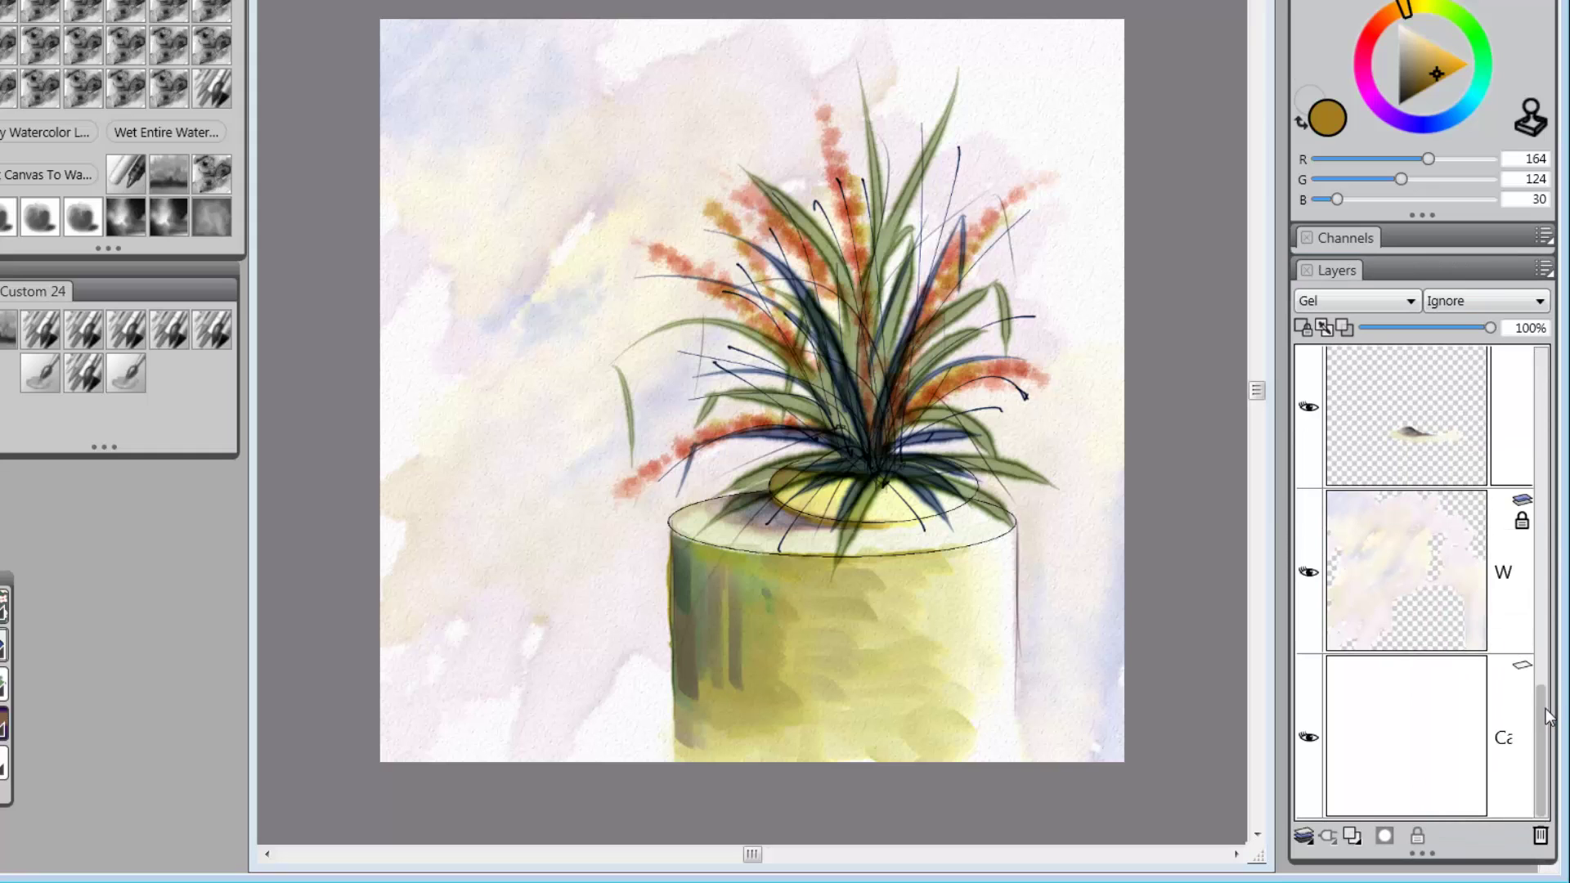
# - Delete the two duplicates of the pot layer, keeping only the original
pyautogui.moveTo(1543, 712); pyautogui.dragTo(1546, 511)
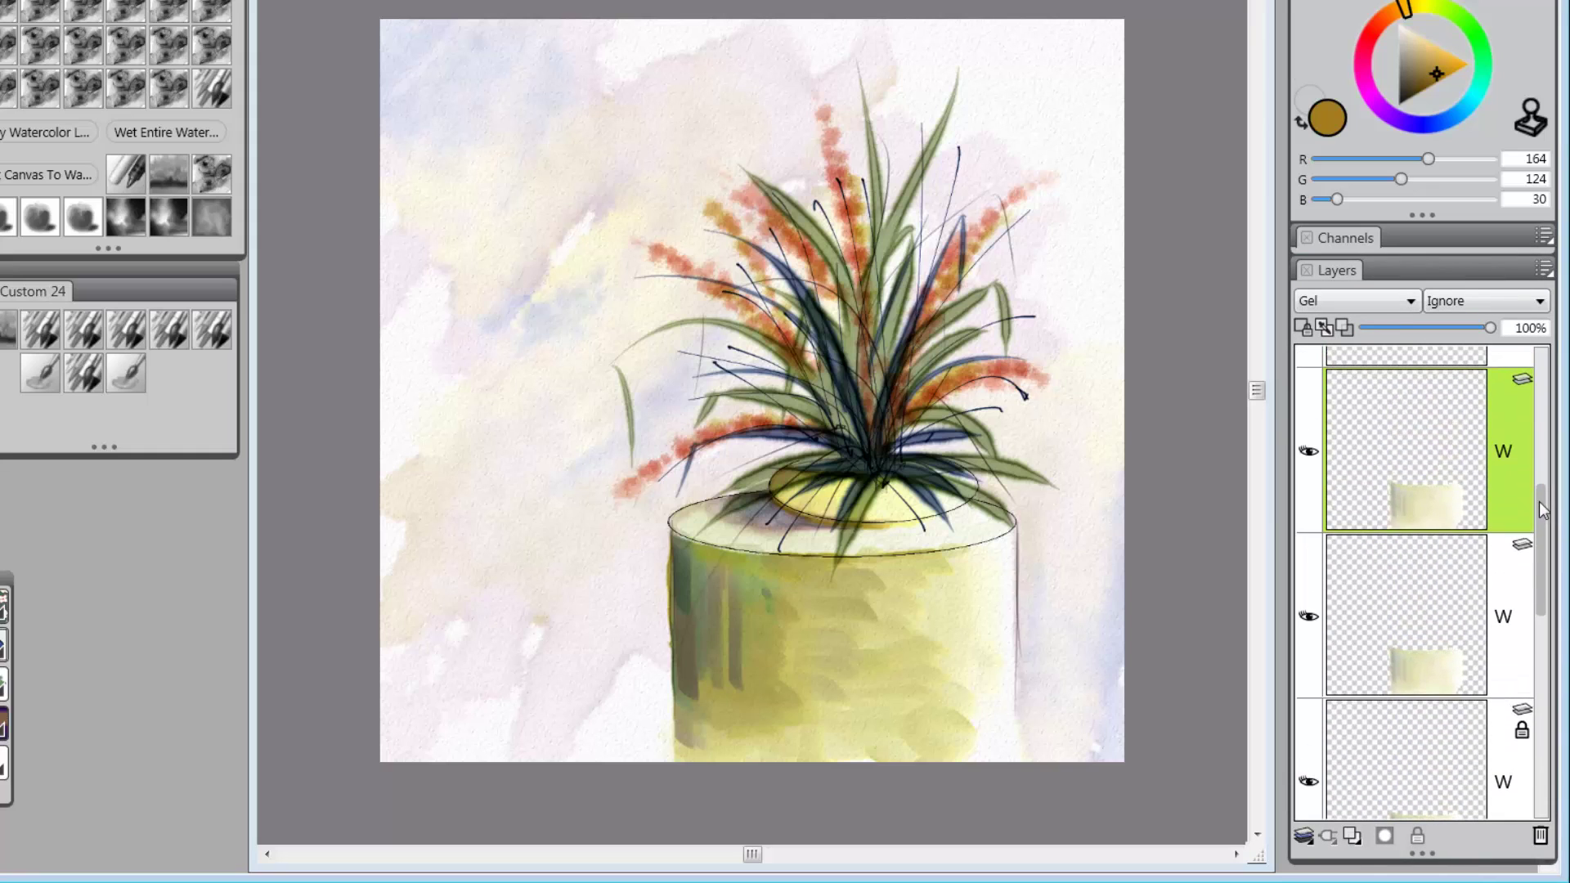
pyautogui.click(1541, 836)
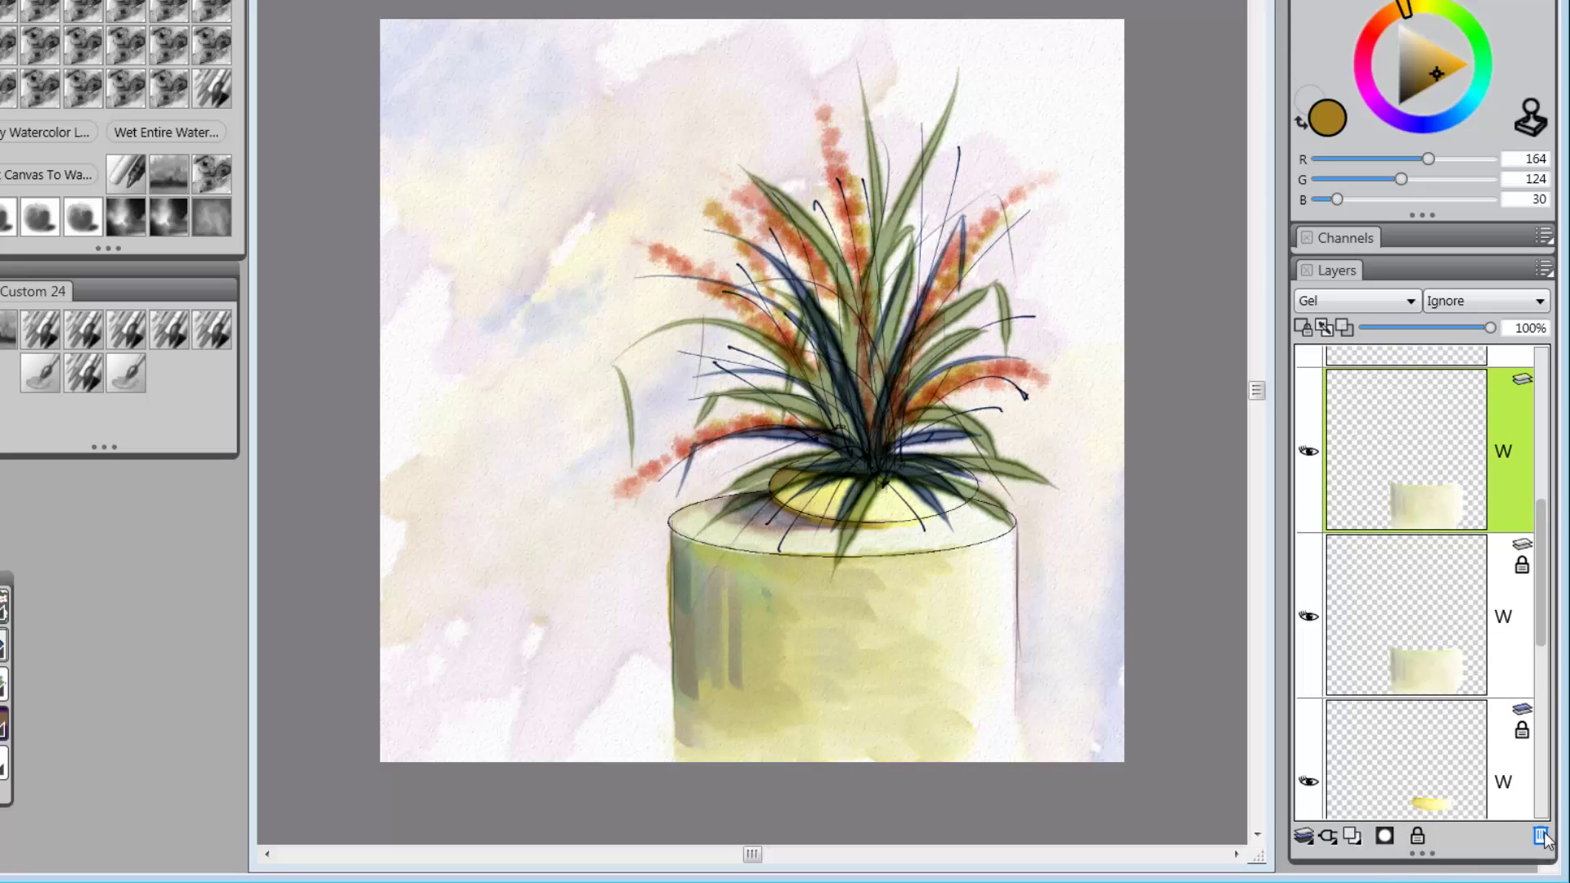
pyautogui.click(1542, 836)
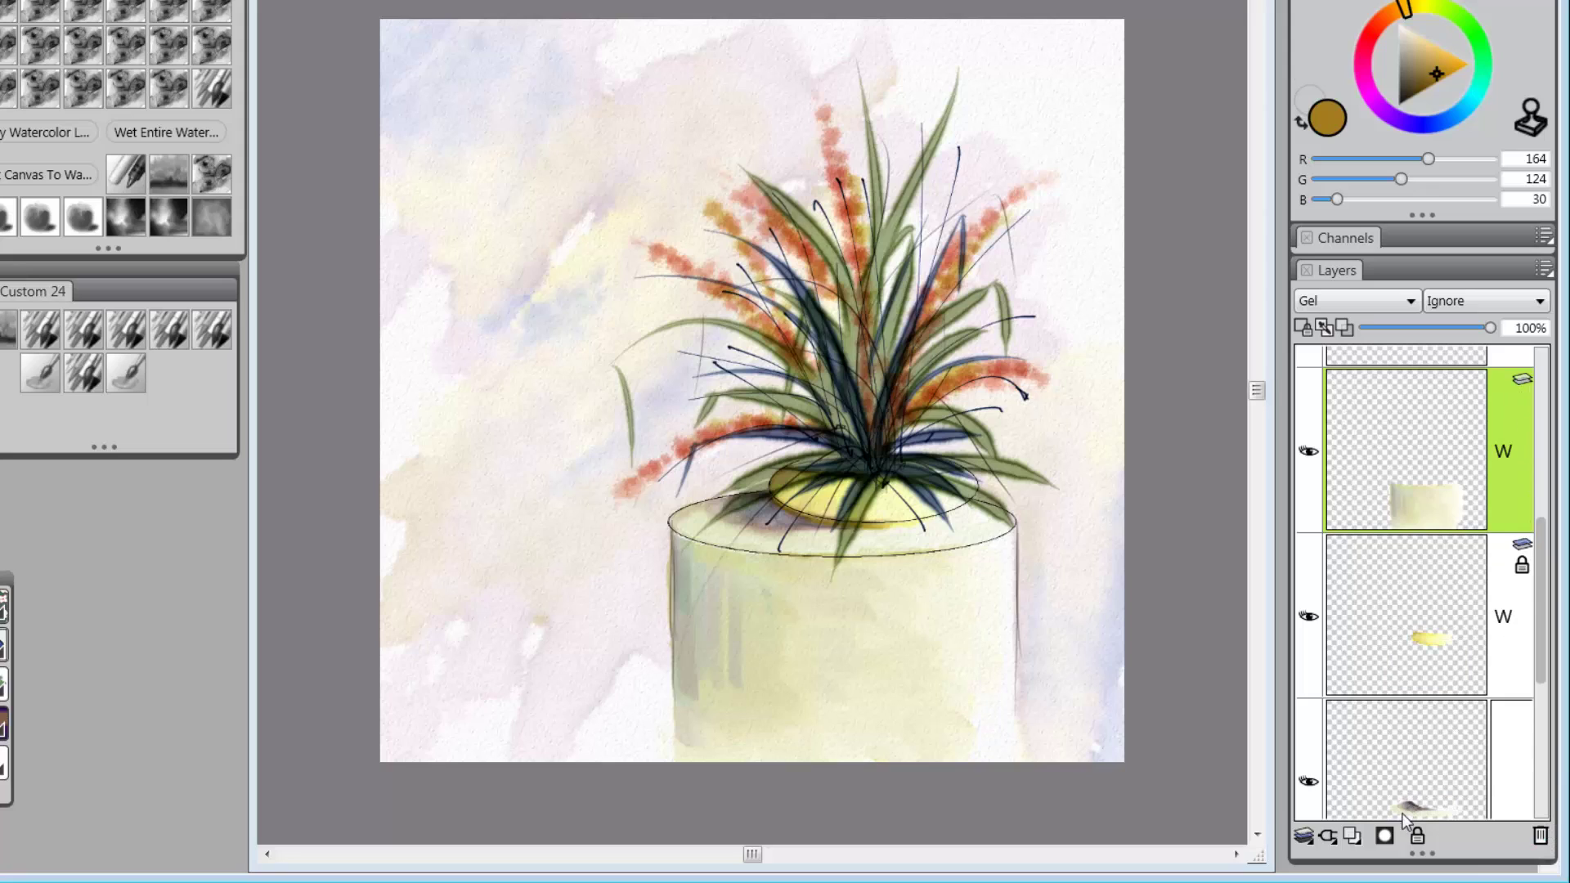
# - Add a layer mask to the pot layer, hide the paint beyond the pot's edges with black, and apply the mask
pyautogui.click(1384, 836)
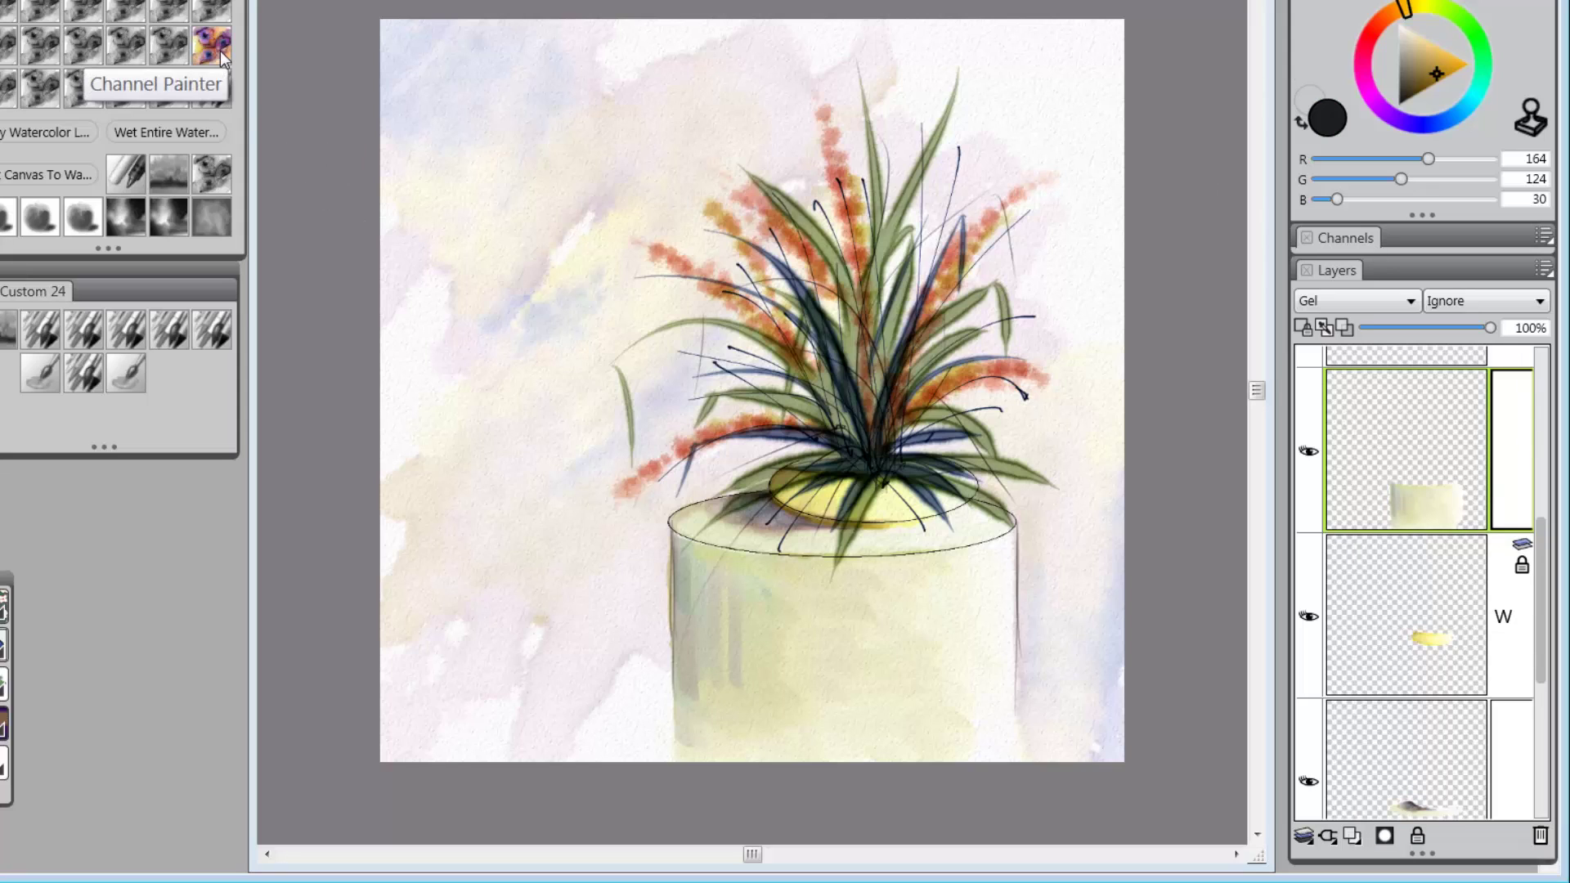
pyautogui.moveTo(1401, 79)
pyautogui.mouseDown()
pyautogui.moveTo(1416, 87)
pyautogui.moveTo(1400, 147)
pyautogui.mouseUp()
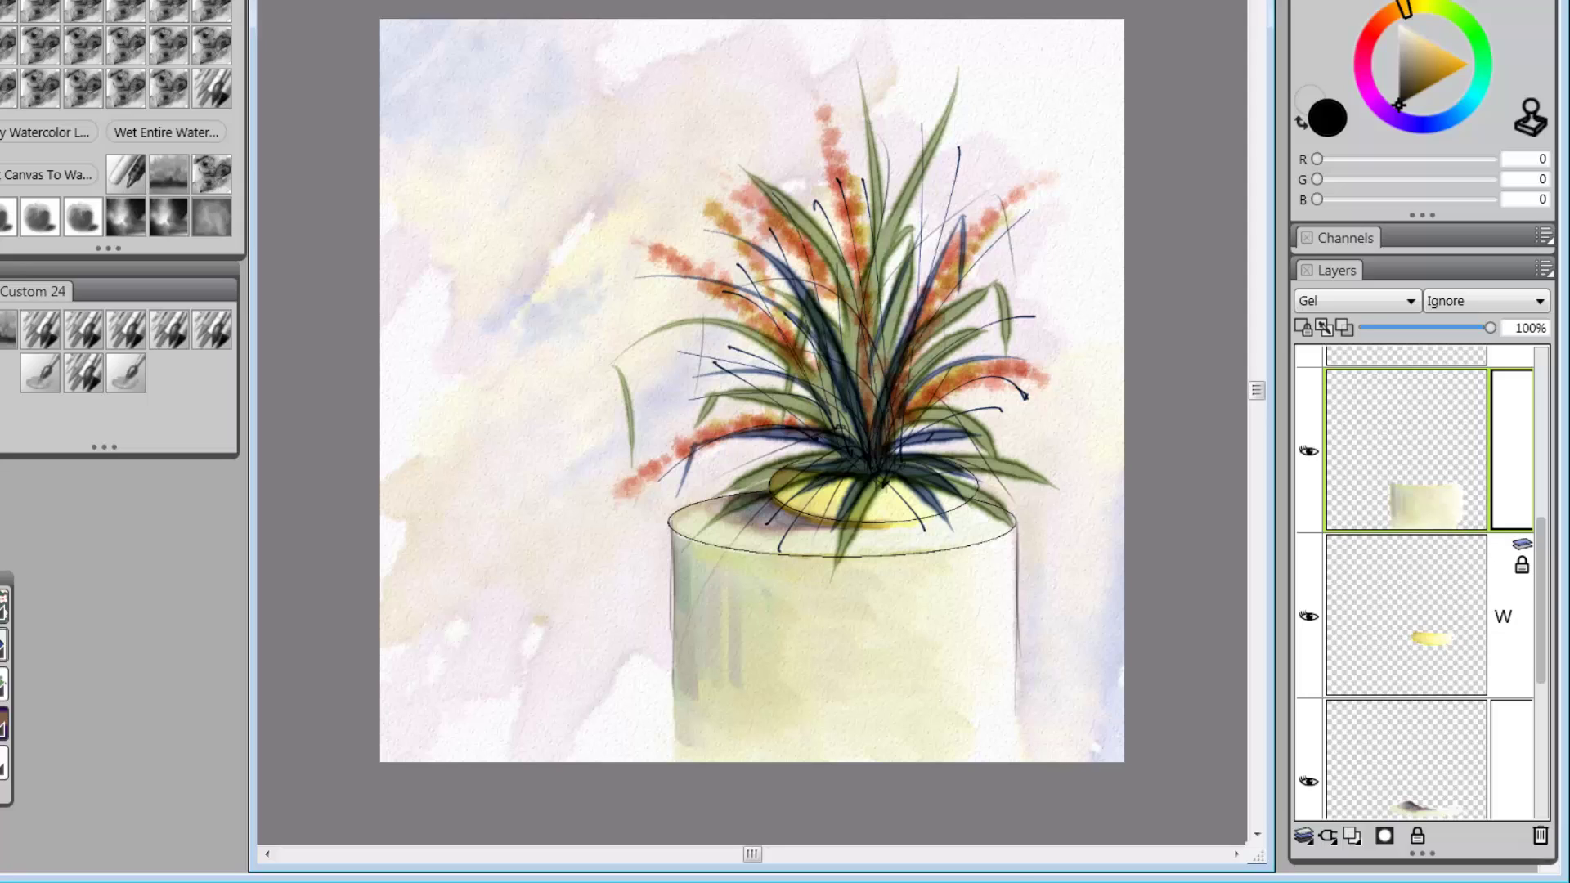
pyautogui.rightClick(1513, 444)
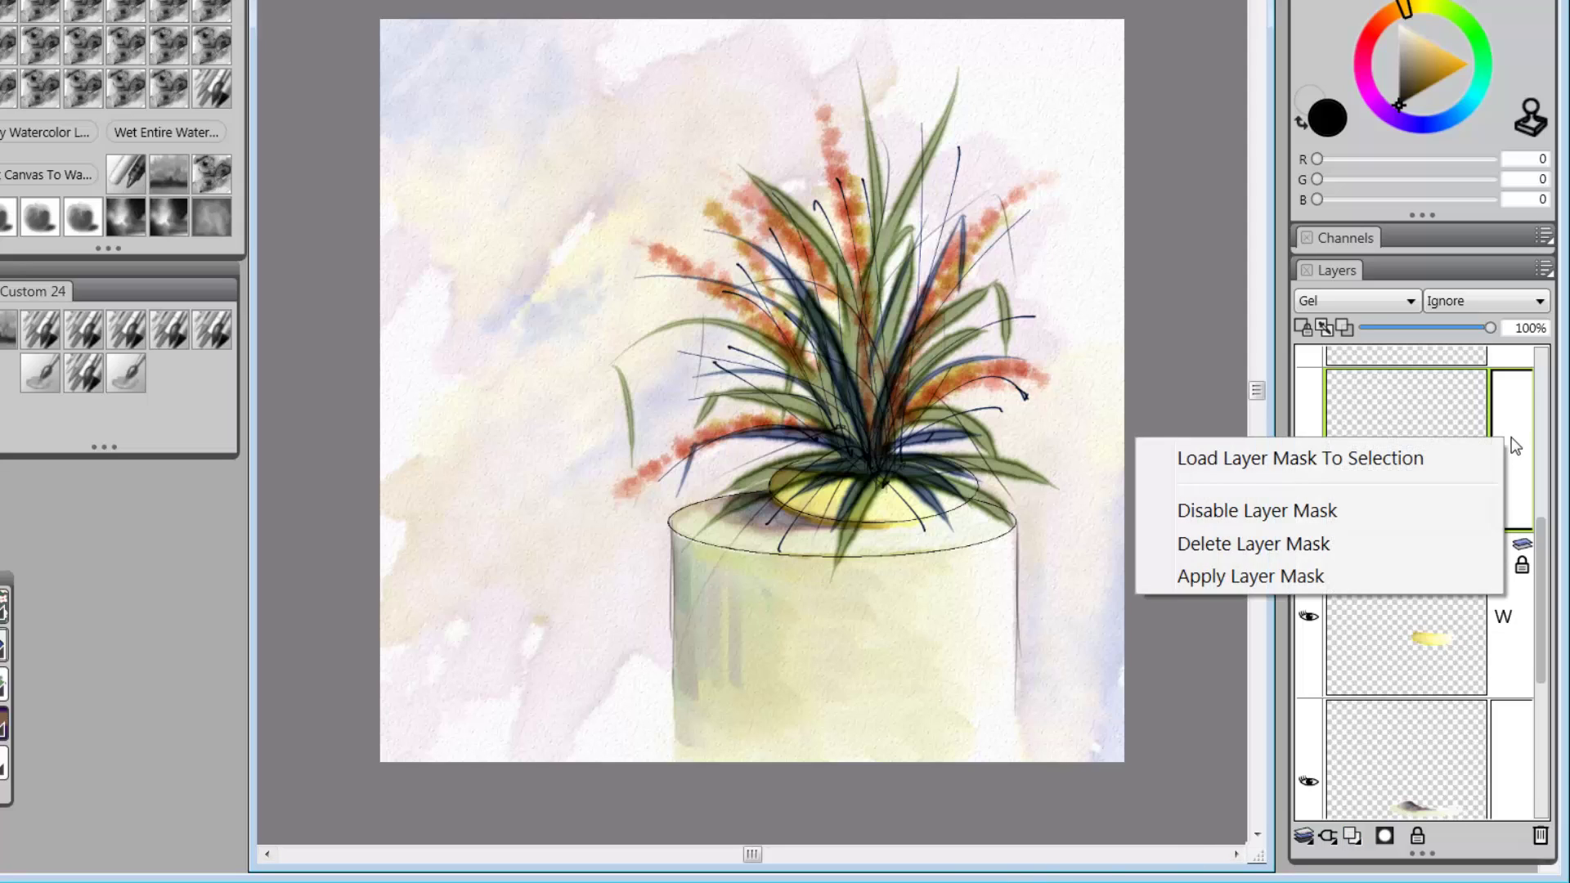
pyautogui.click(1330, 577)
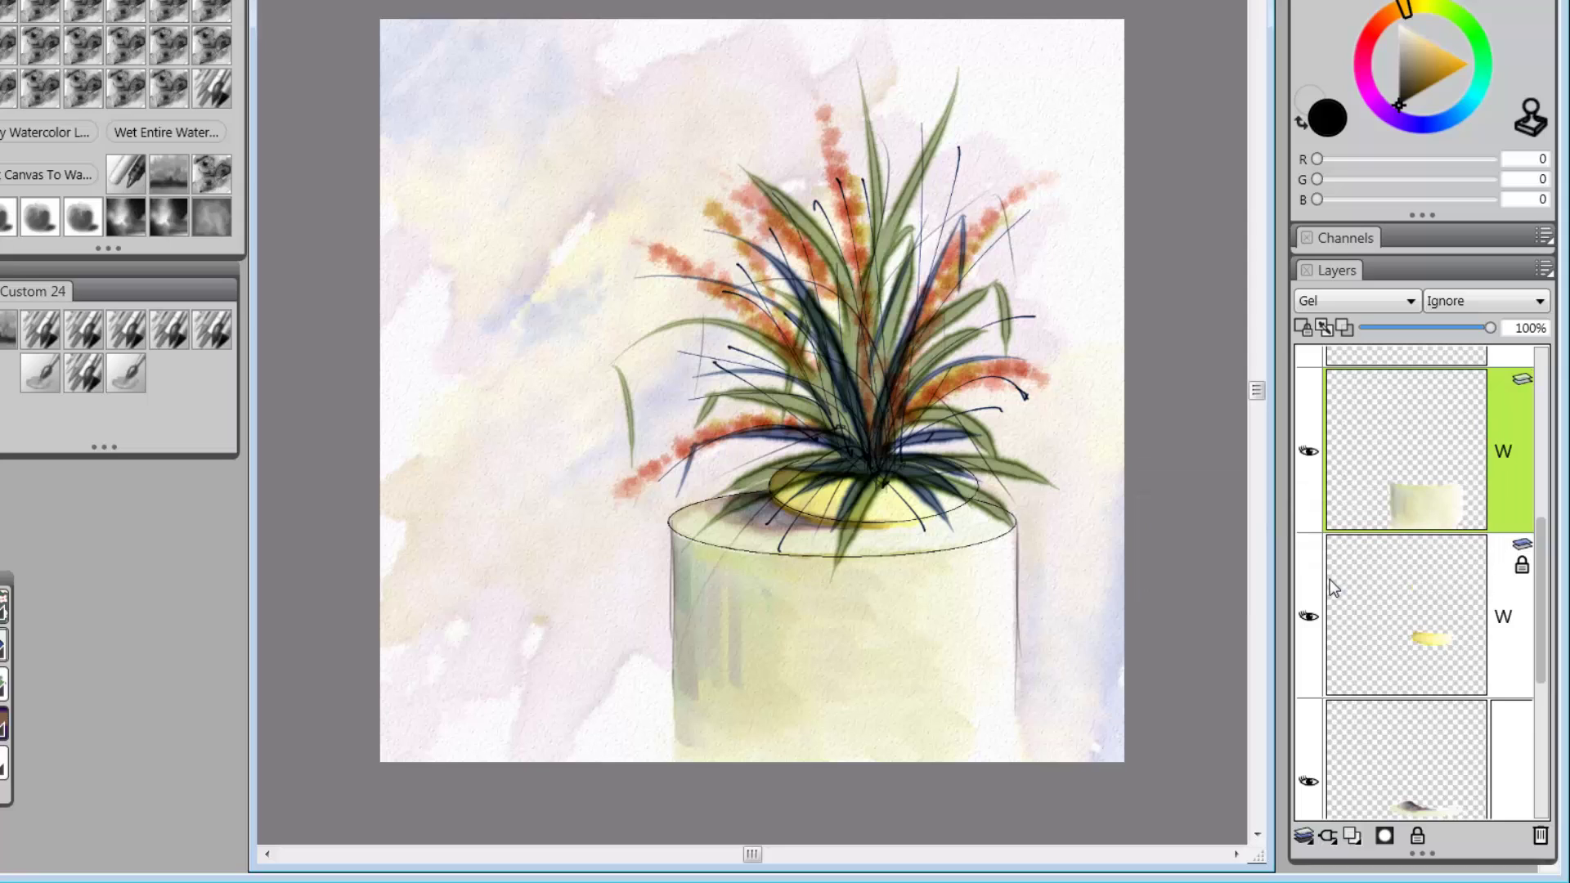
# - Duplicate the cleaned-up pot layer twice to deepen its color
pyautogui.rightClick(1506, 465)
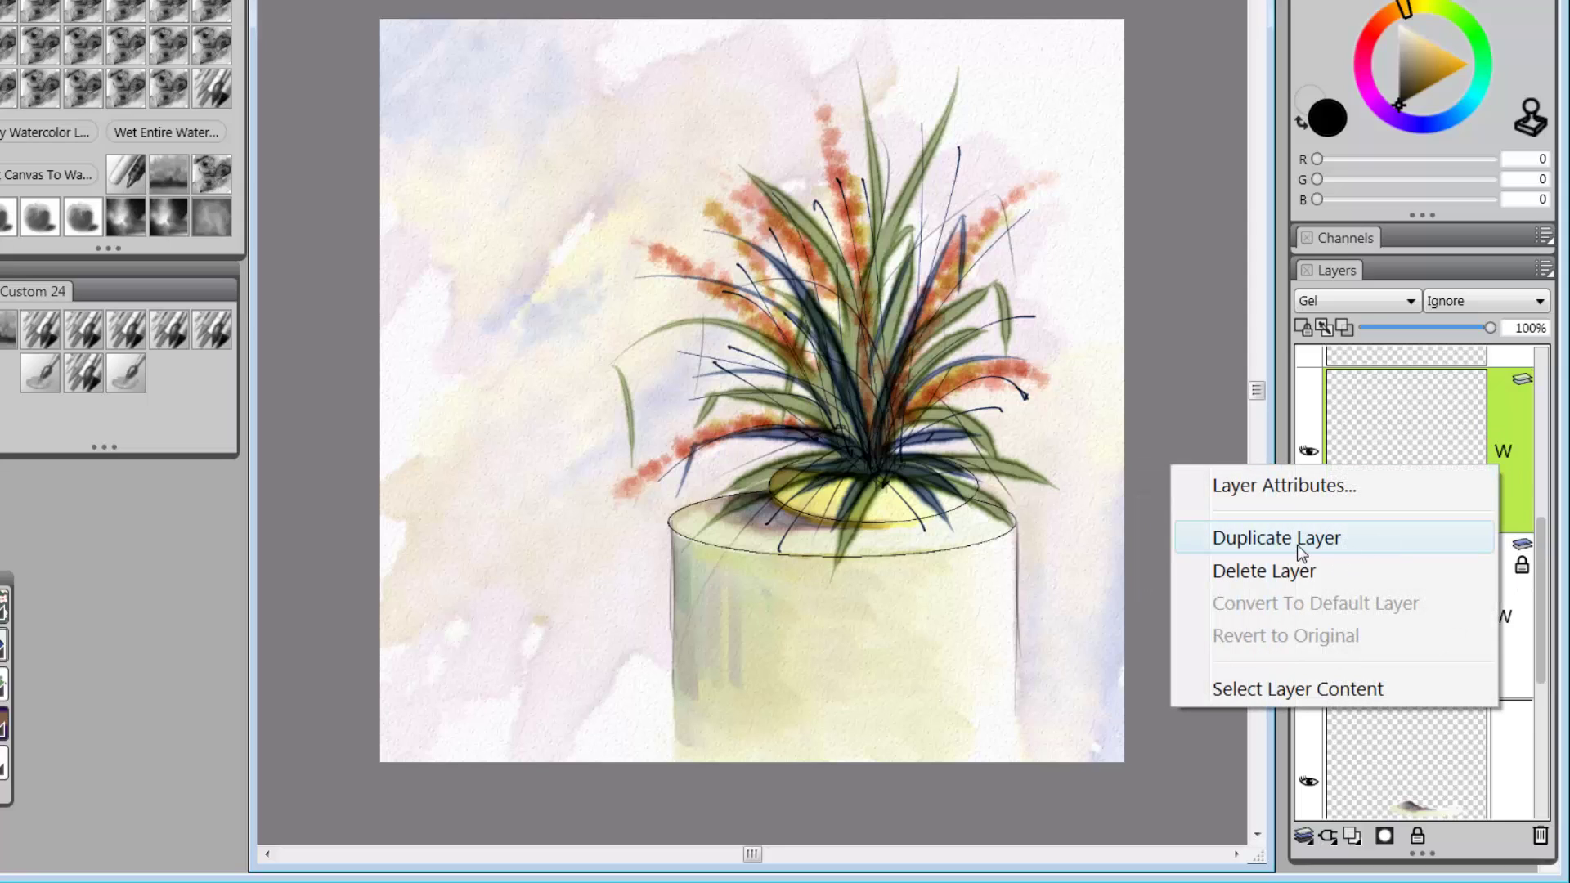
pyautogui.click(1297, 545)
pyautogui.rightClick(1512, 460)
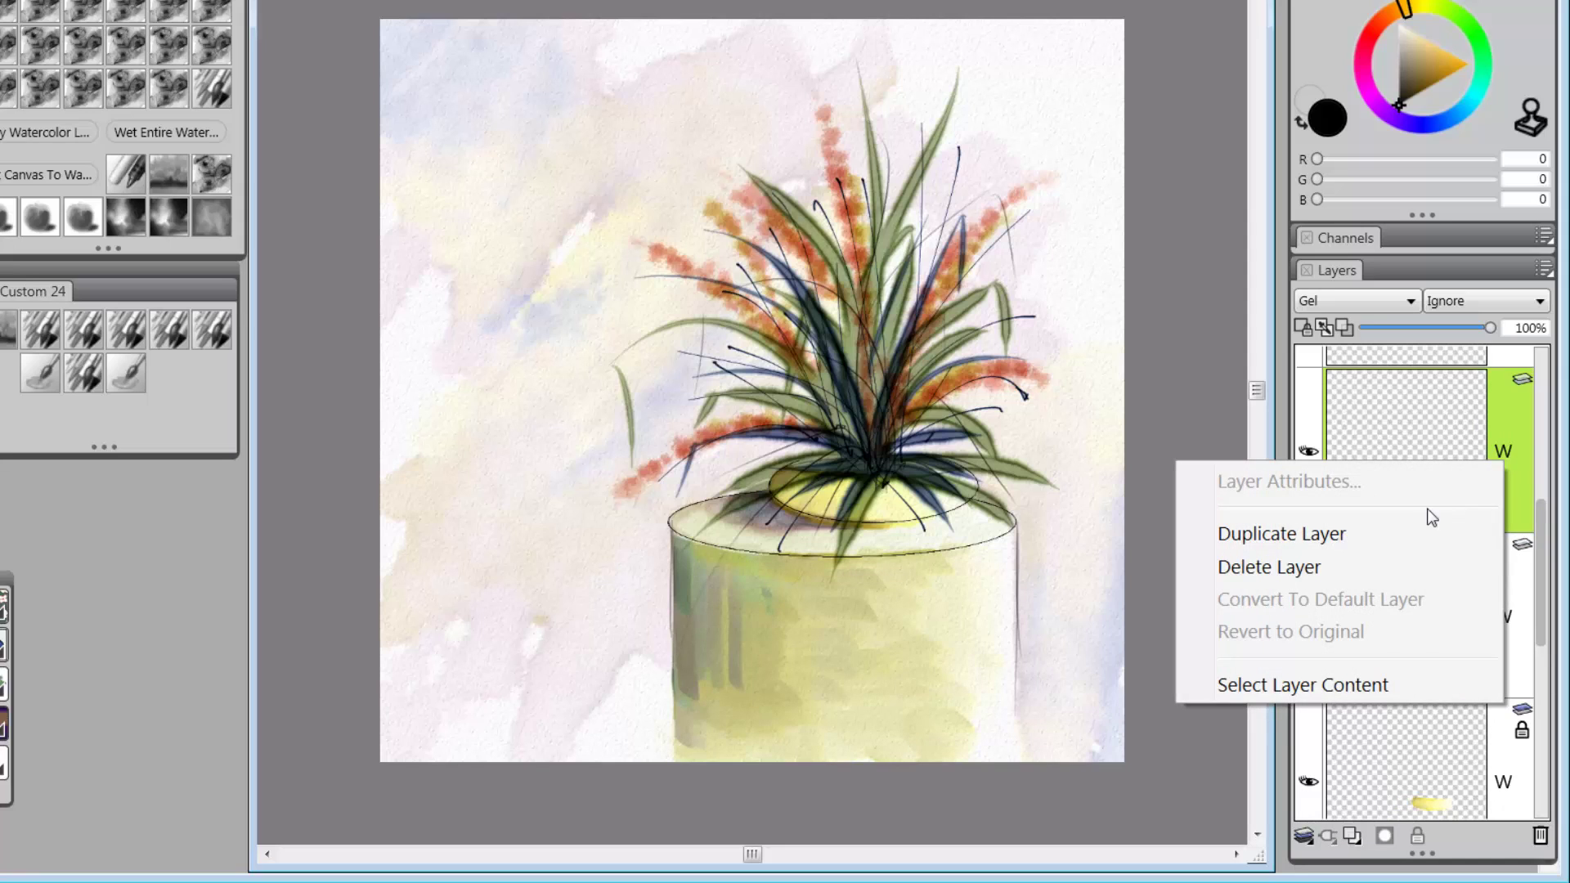
pyautogui.click(1358, 536)
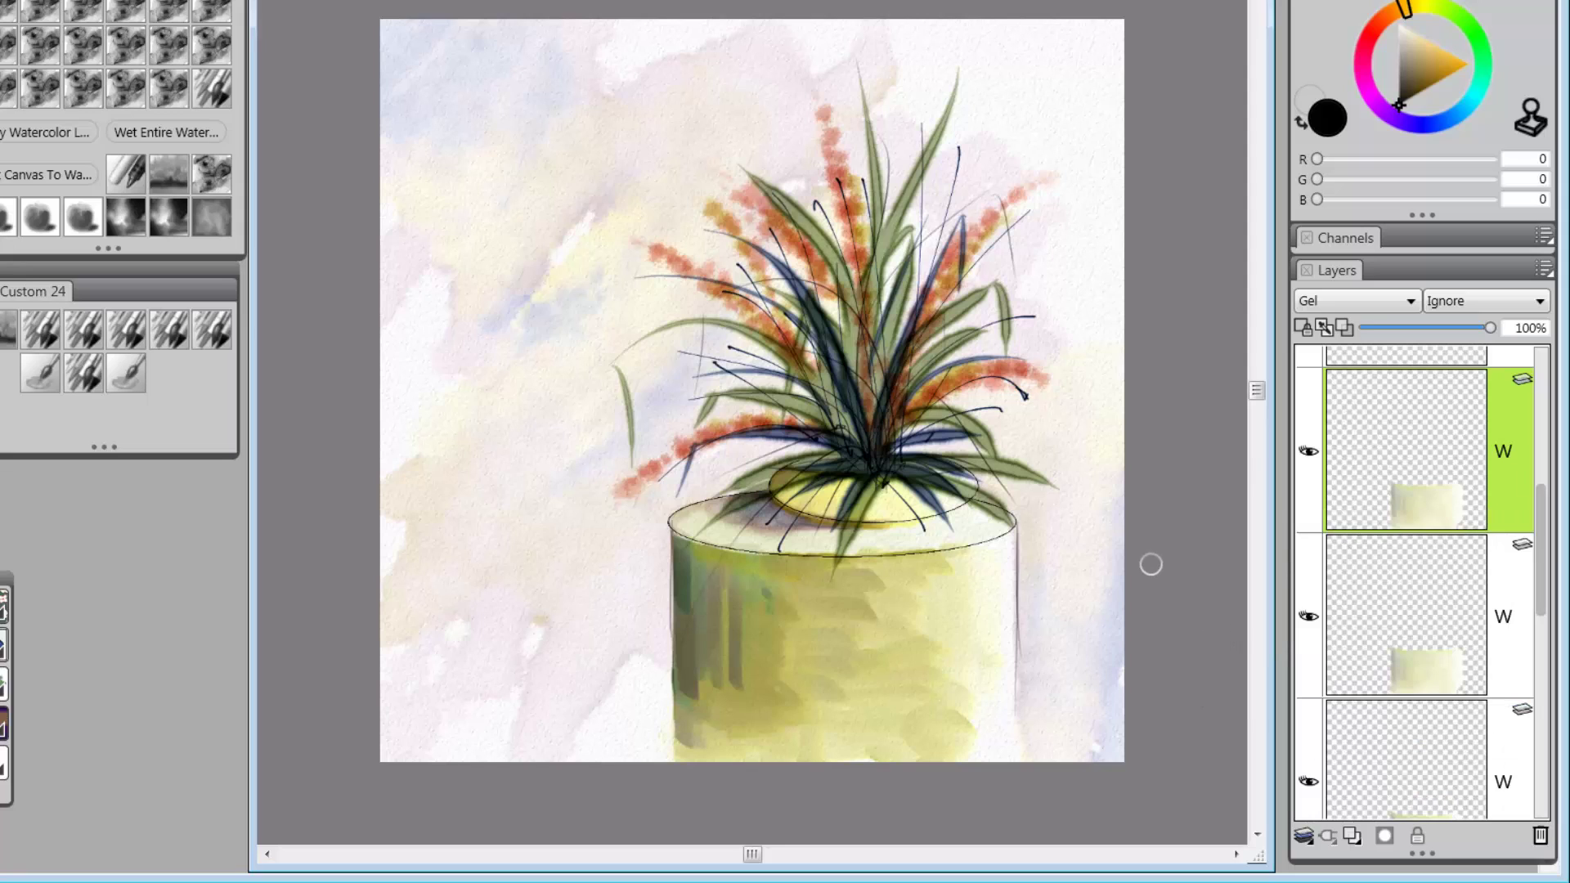
# - Lower the opacity of the sketch layer to 33%
pyautogui.scroll(1, 1543, 534)
pyautogui.scroll(5, 1542, 533)
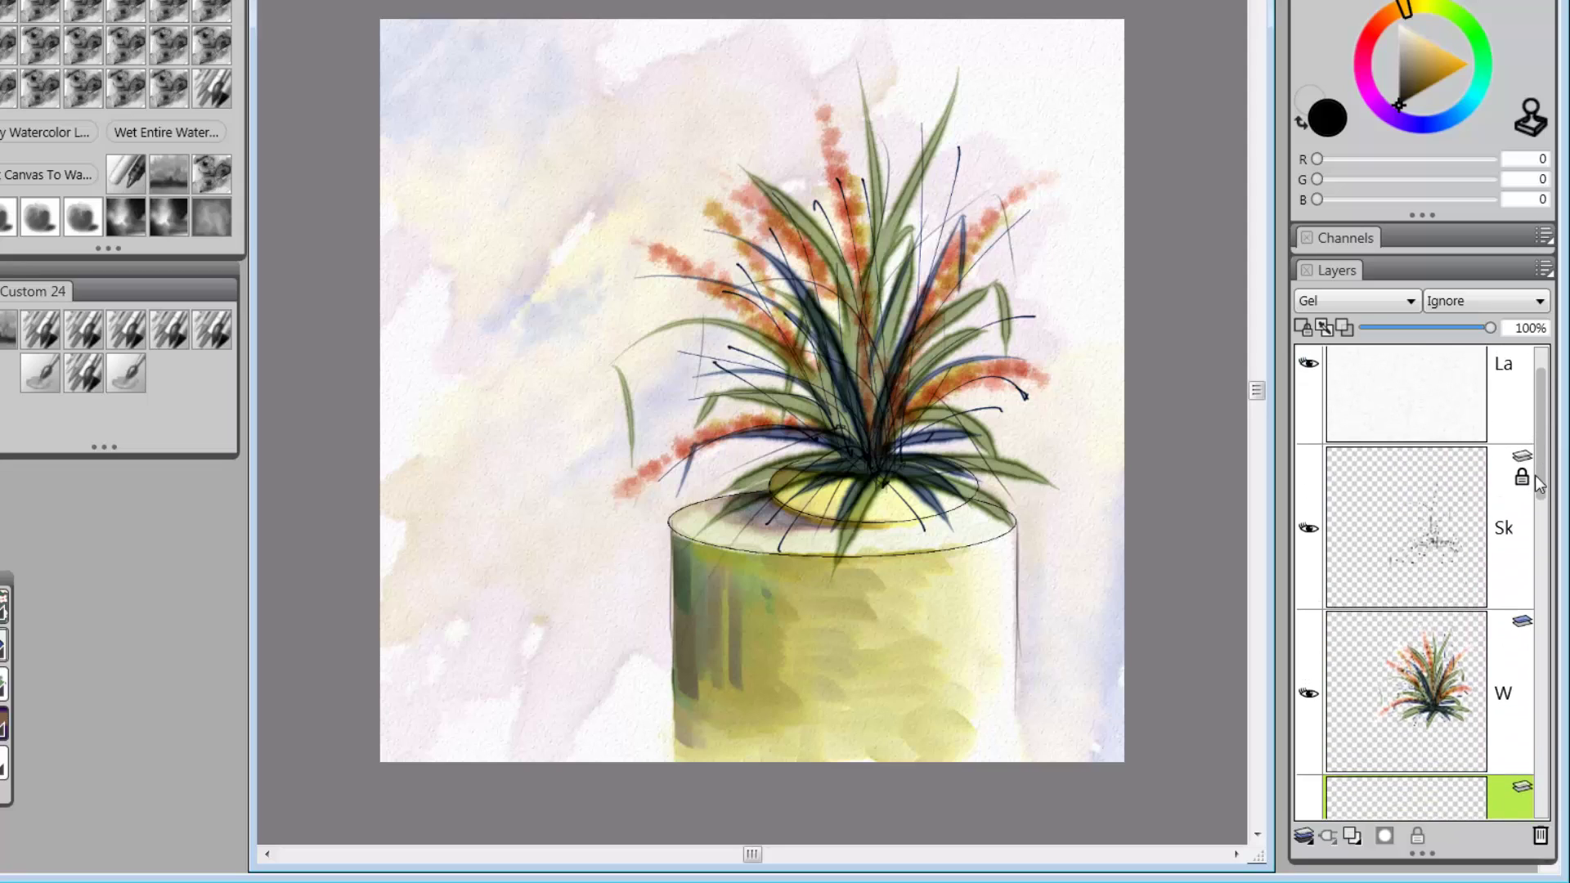
pyautogui.click(1444, 536)
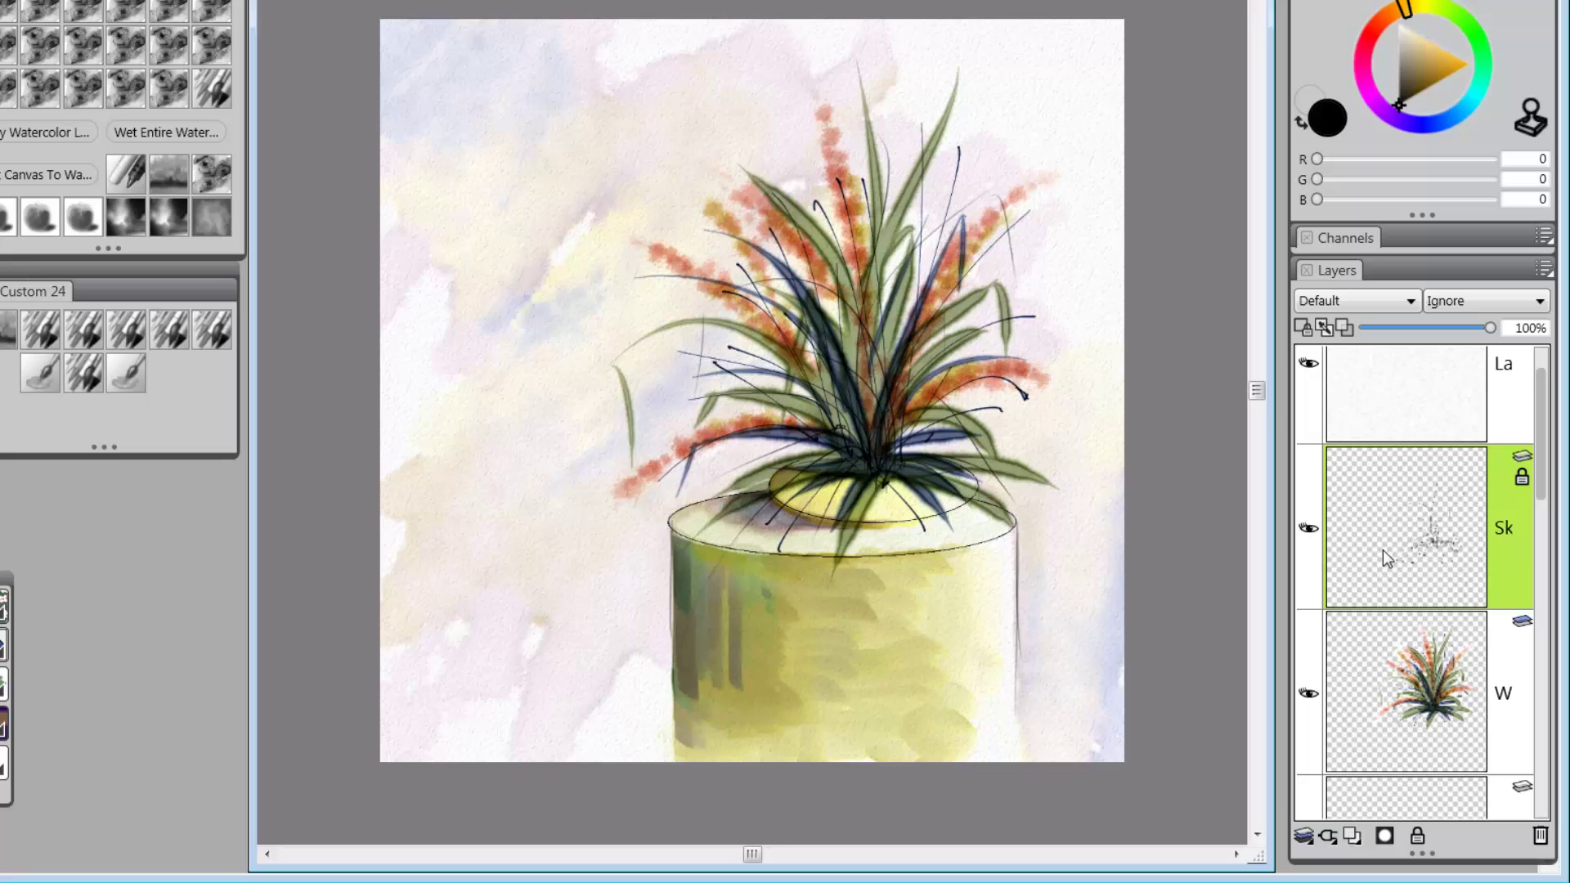
pyautogui.click(1440, 328)
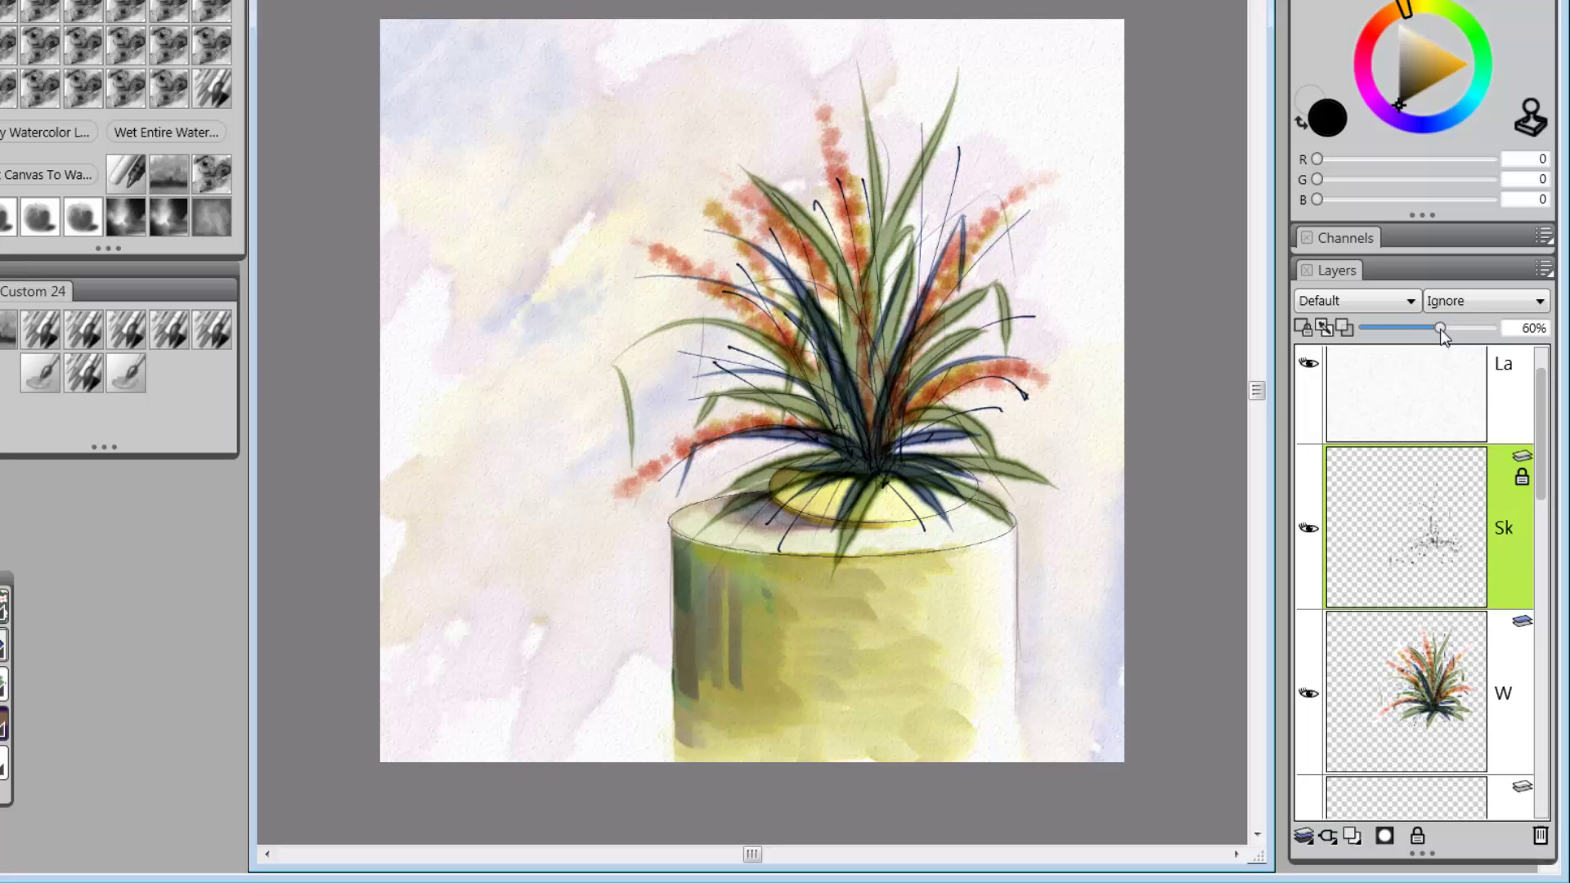
pyautogui.click(1421, 328)
pyautogui.click(1408, 328)
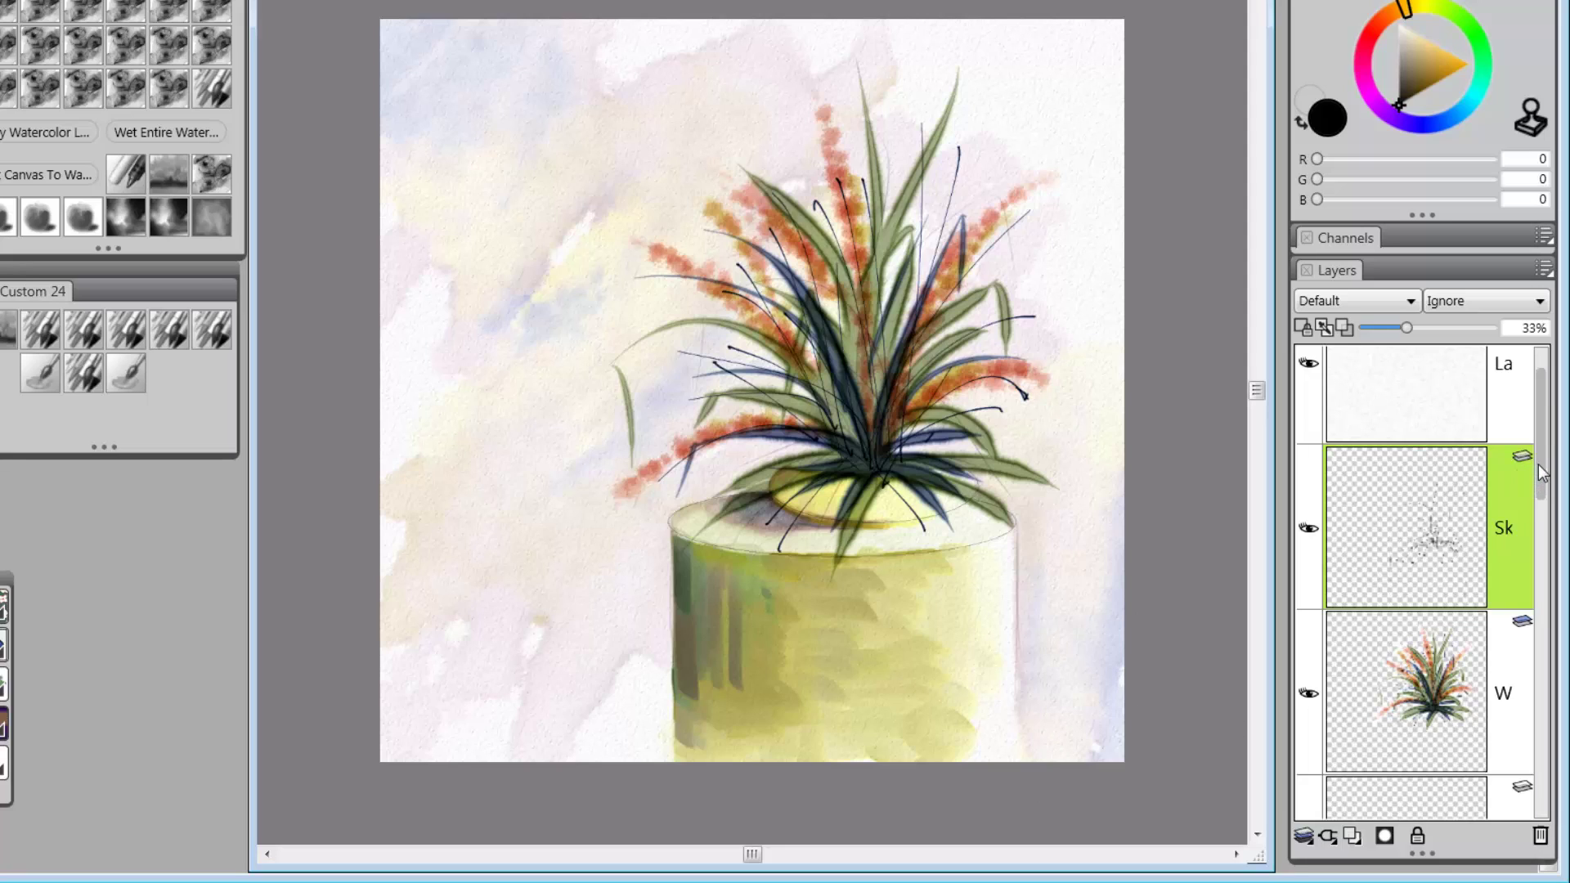
# - Examine the layer stack from the locked texture layer down to the canvas, including the shadow layer beneath the plant
pyautogui.scroll(-2, 1539, 465)
pyautogui.scroll(3, 1538, 463)
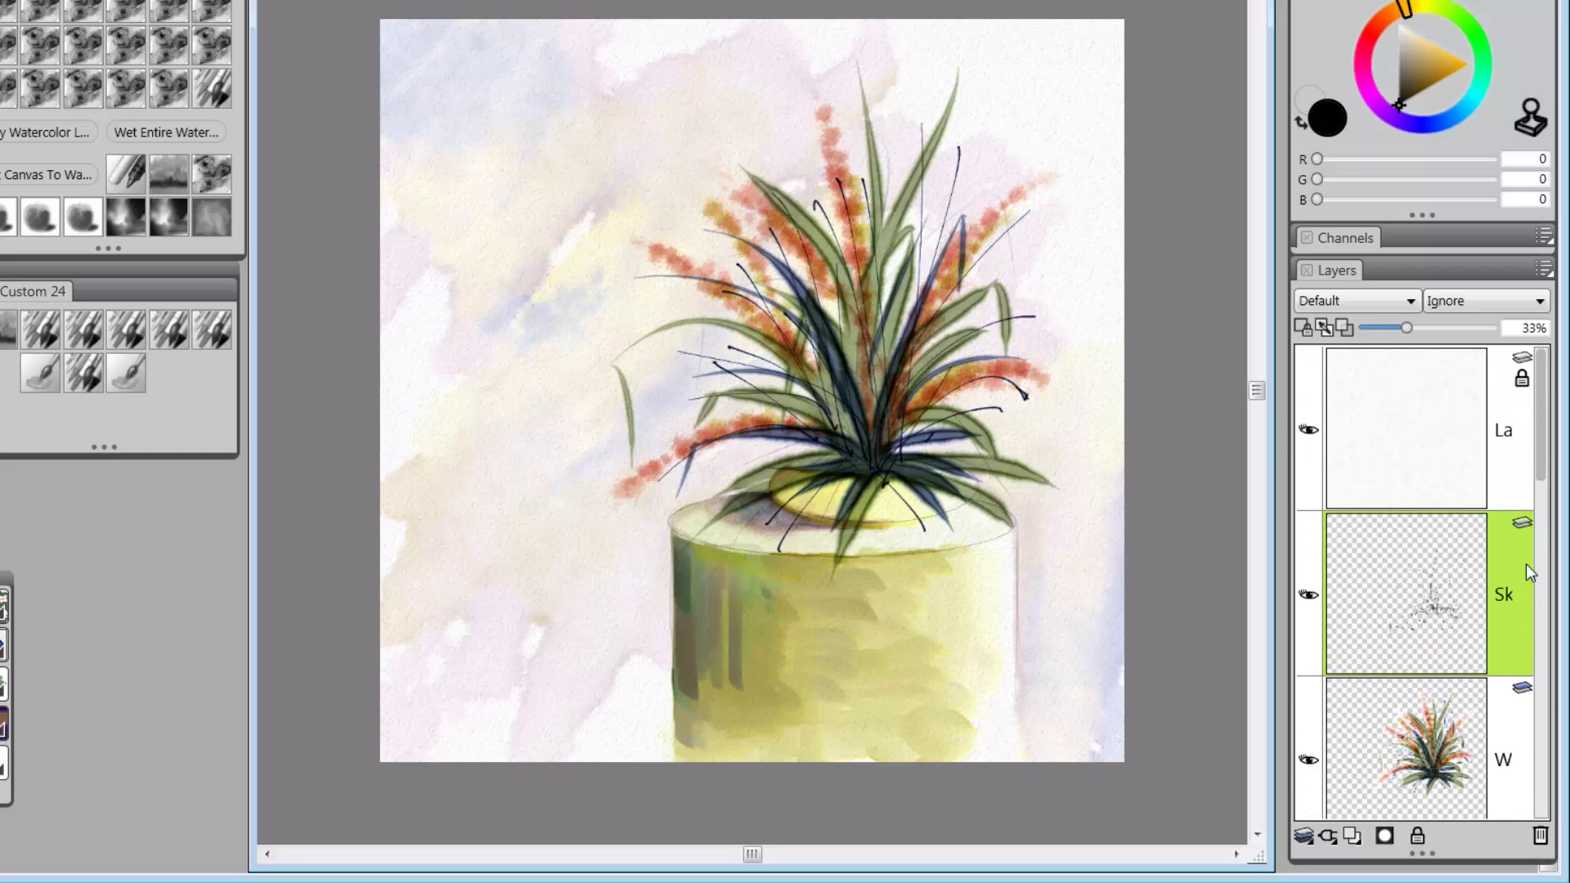
pyautogui.scroll(-8, 1546, 466)
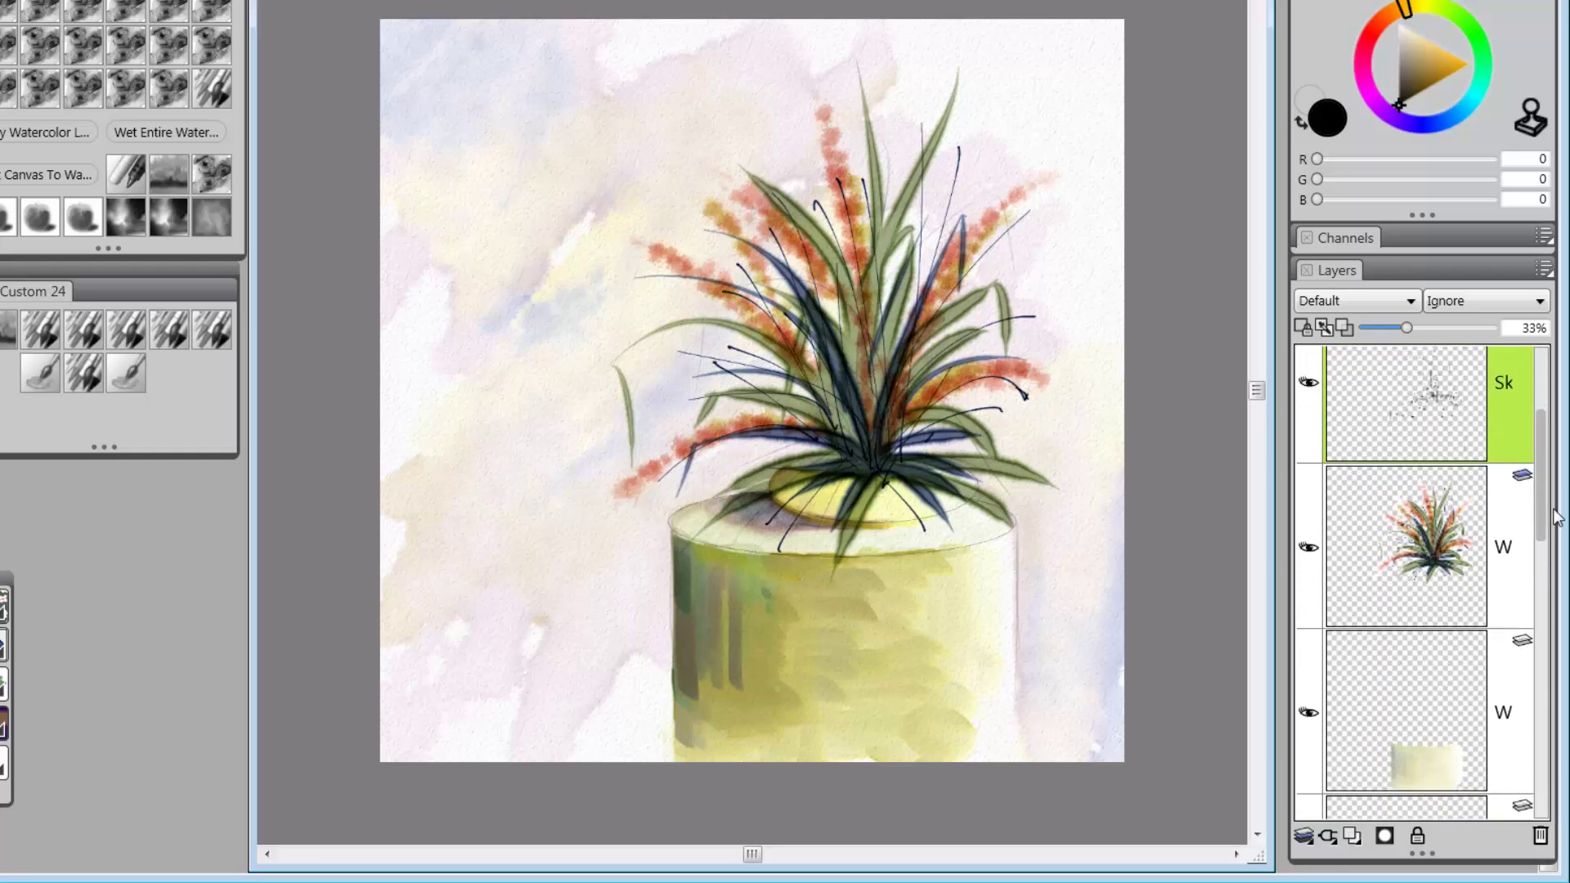
pyautogui.scroll(-3, 1545, 646)
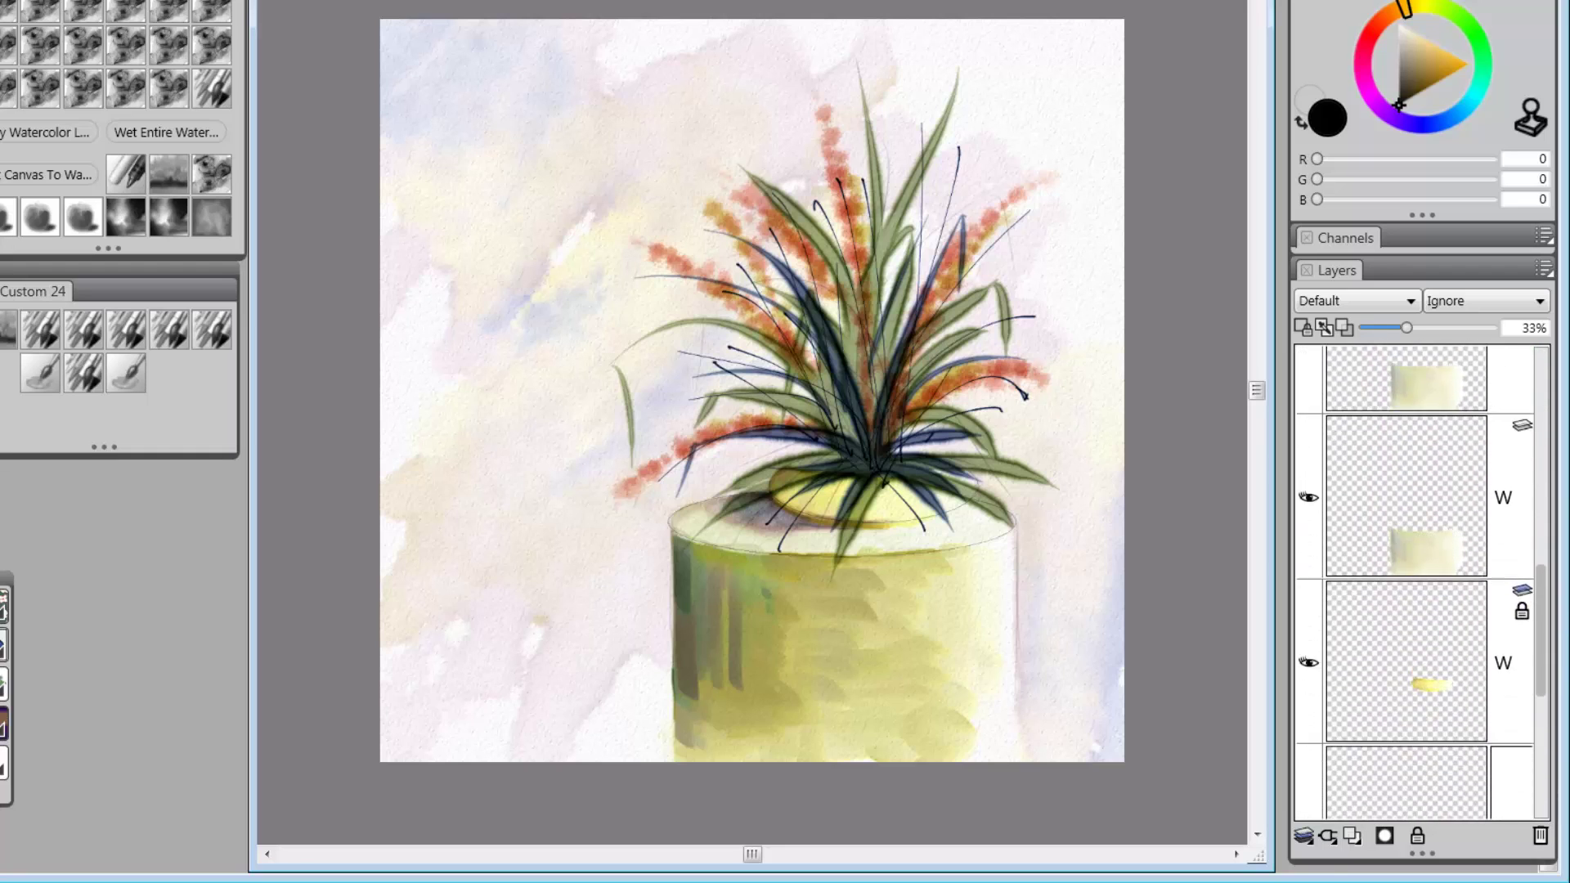
pyautogui.scroll(-10, 1546, 646)
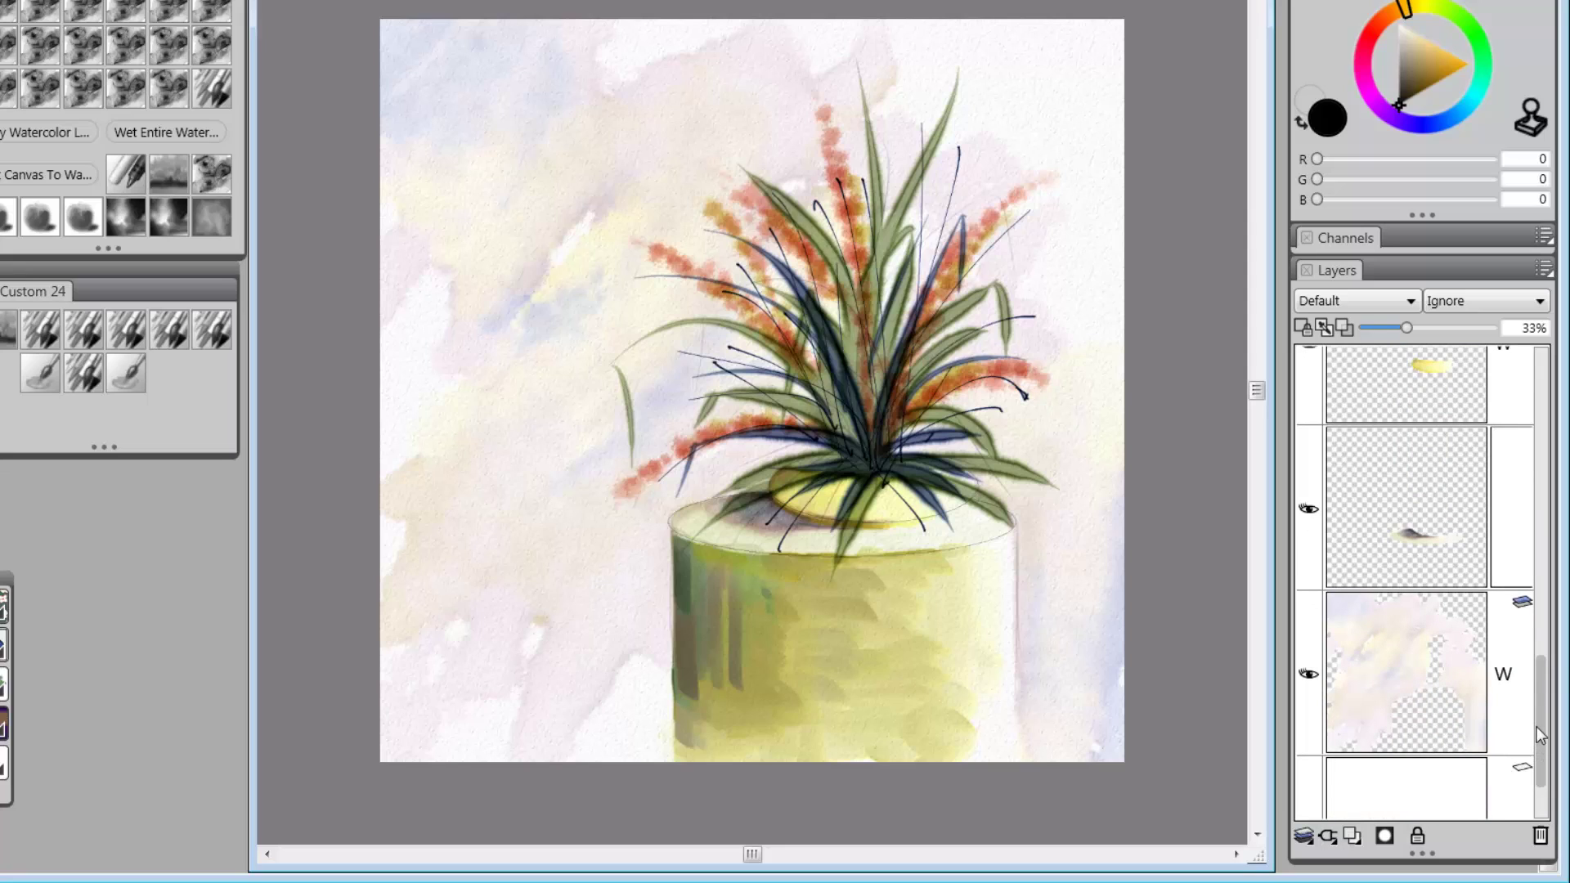
pyautogui.click(1508, 544)
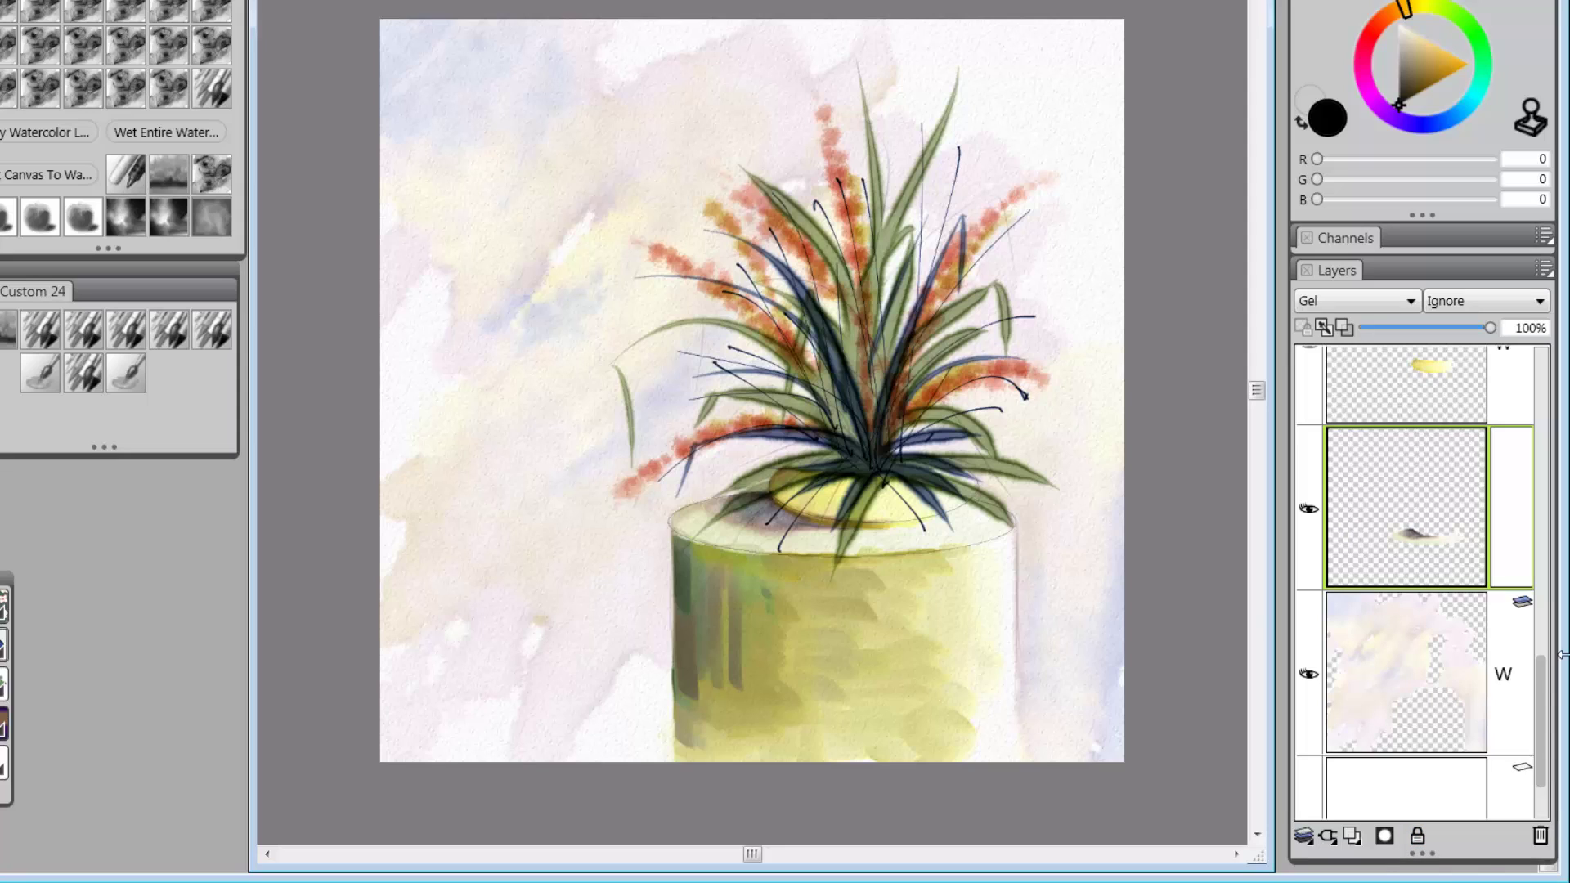
pyautogui.scroll(-1, 1553, 695)
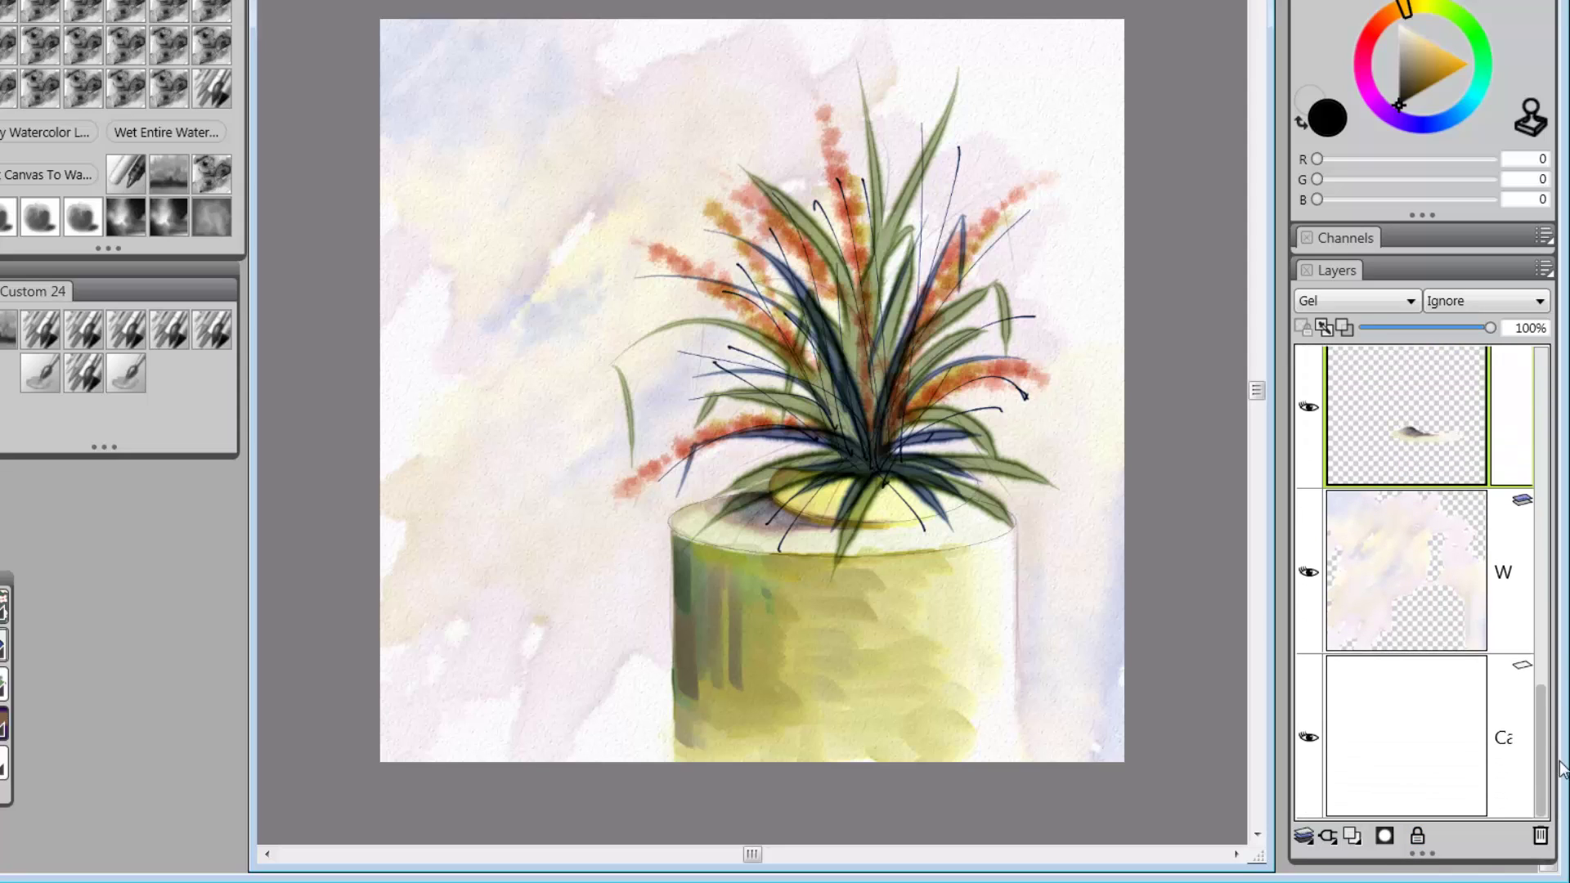
pyautogui.scroll(3, 1558, 679)
pyautogui.scroll(-3, 1557, 672)
# - Select every layer from the sketch down to the background wash, excluding the locked texture layer, and drop them onto the canvas
pyautogui.click(1521, 642)
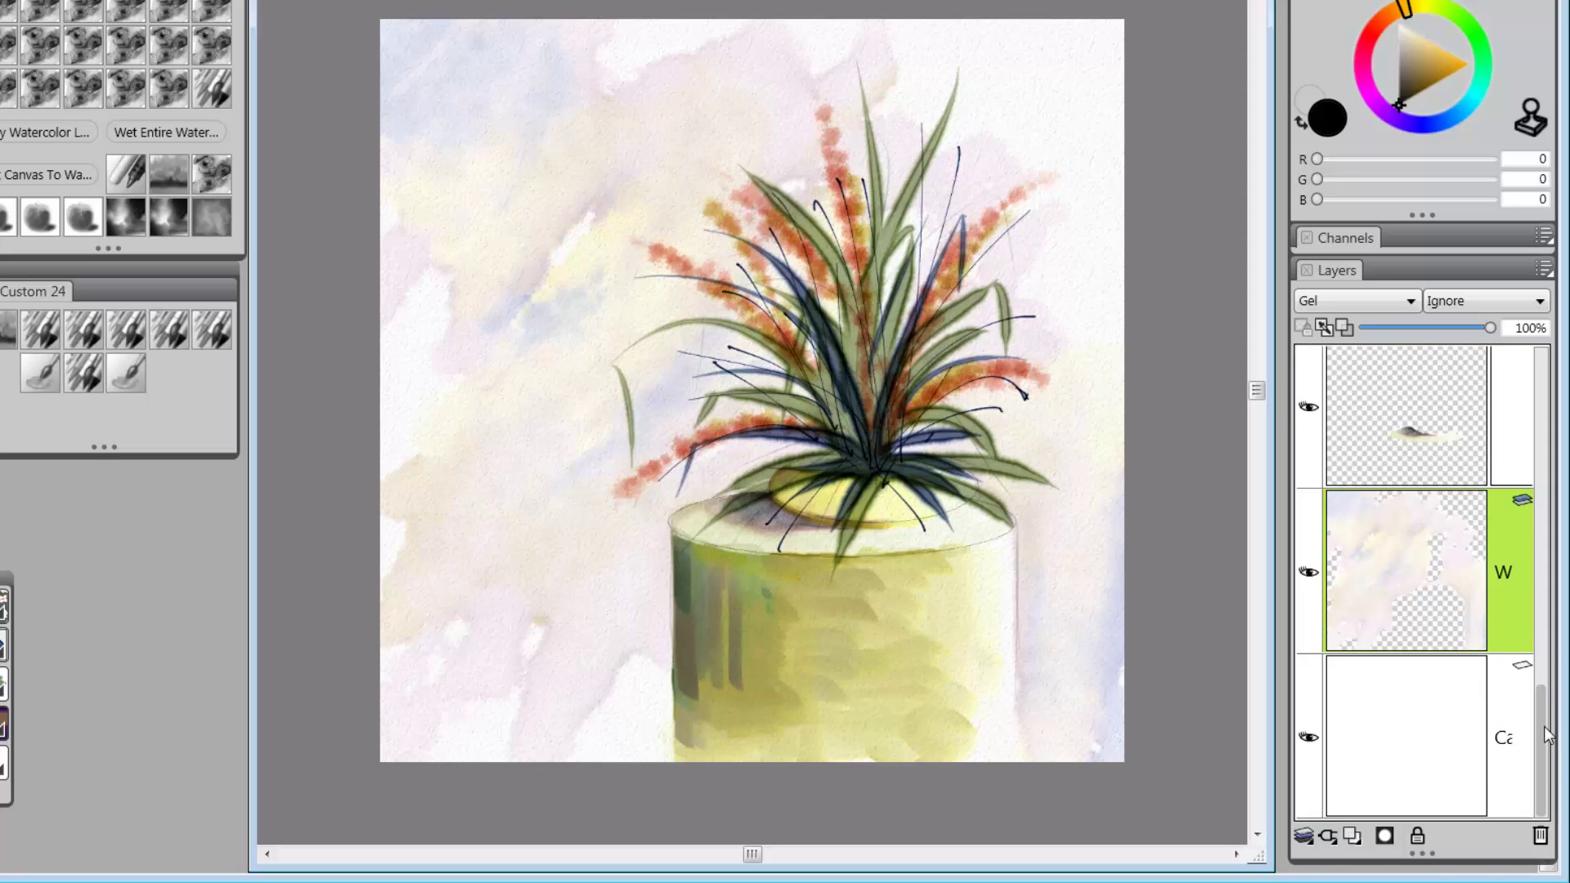
pyautogui.scroll(5, 1544, 570)
pyautogui.scroll(5, 1544, 570)
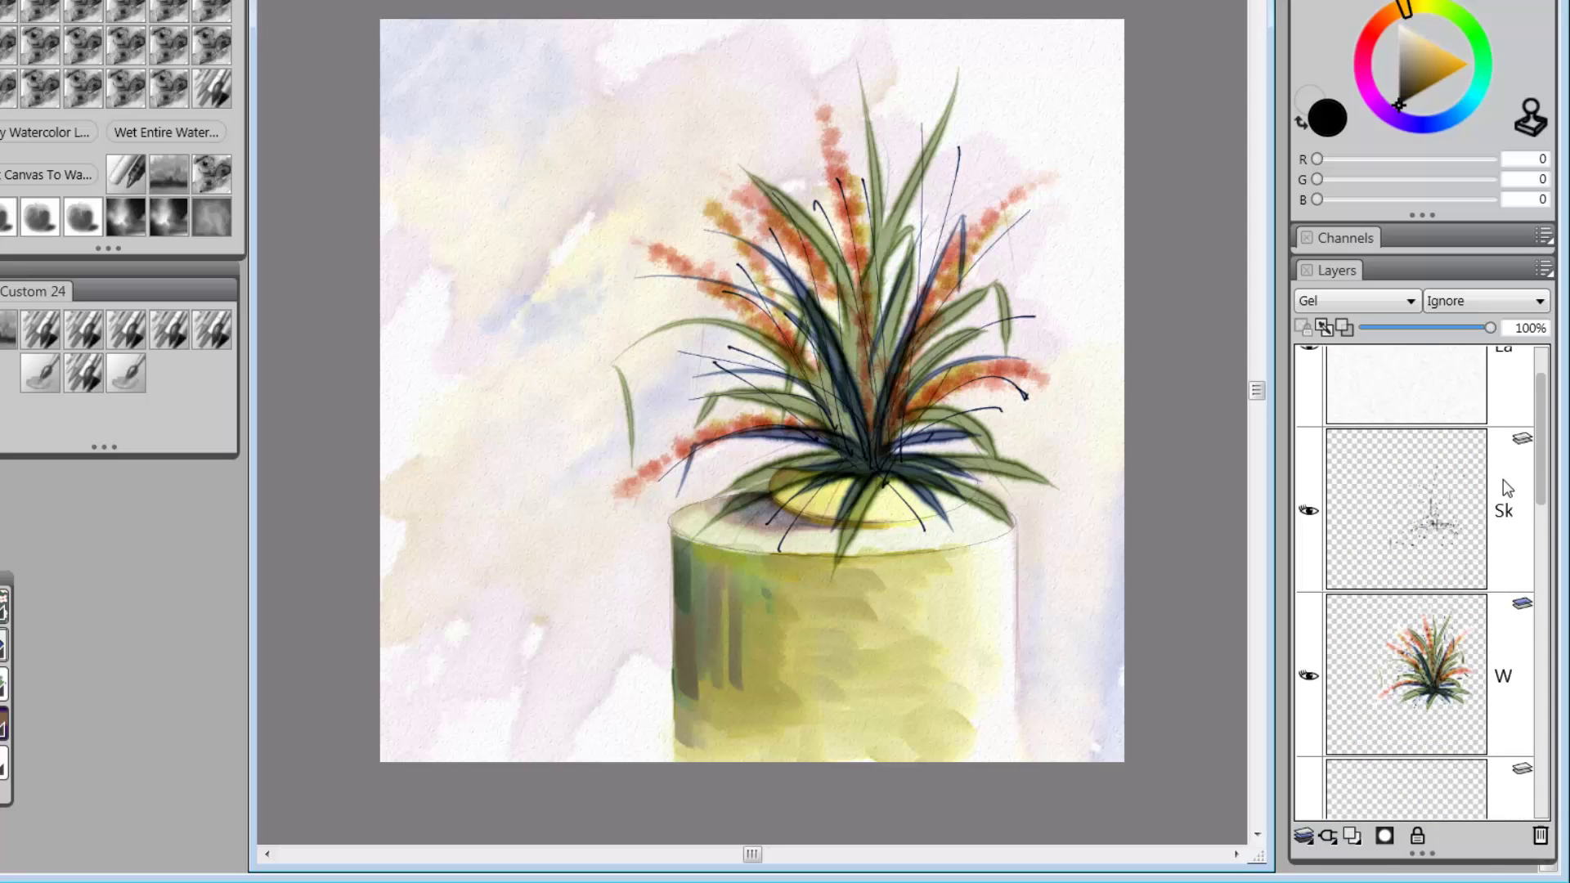
pyautogui.scroll(-8, 1503, 482)
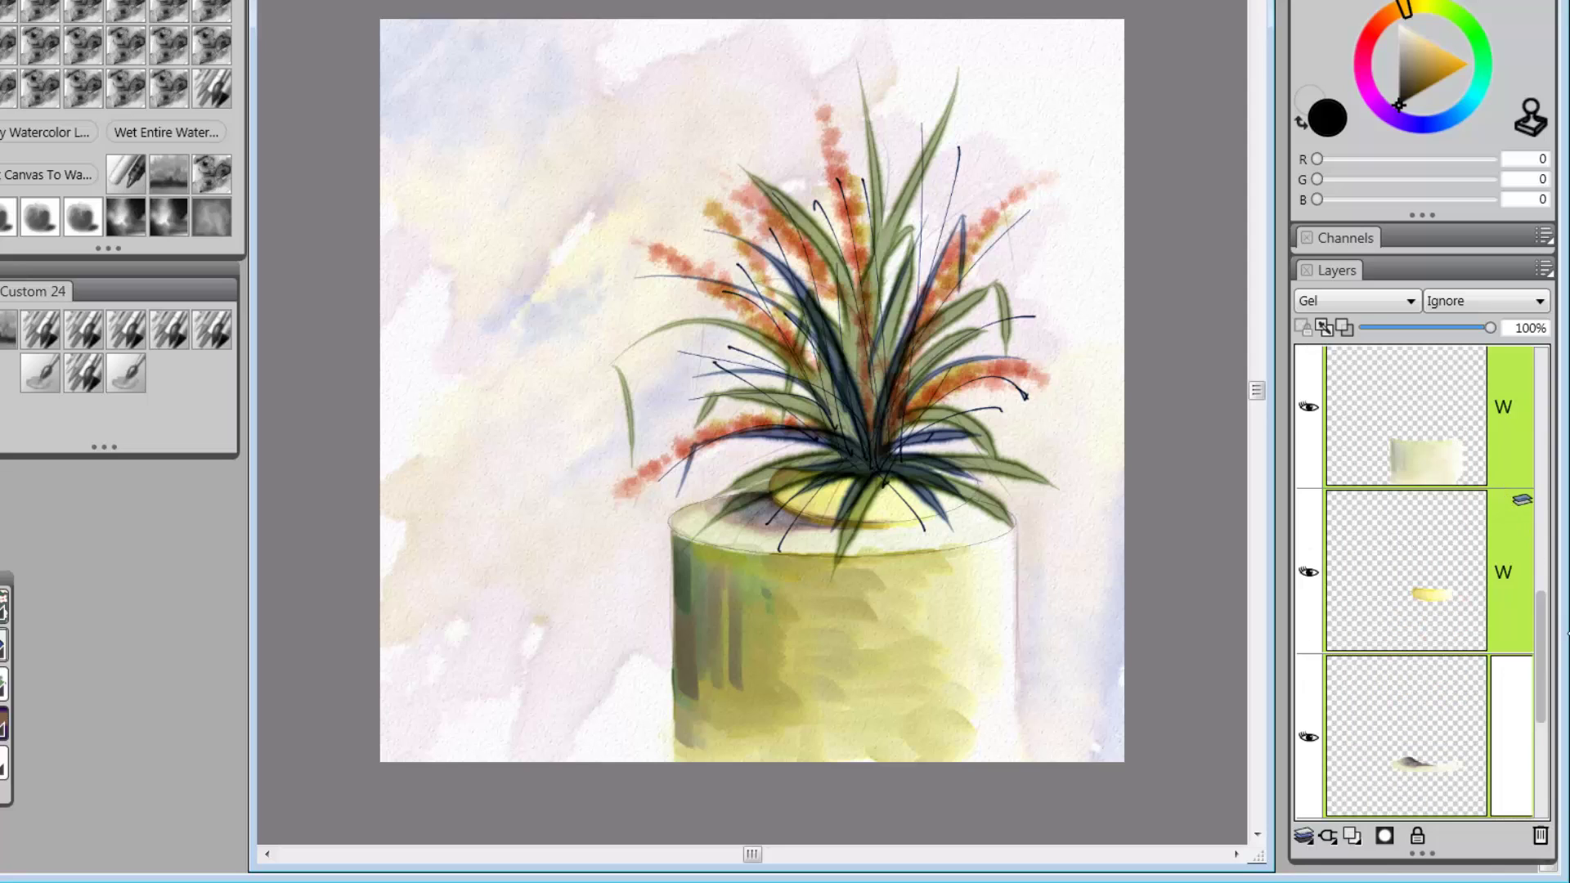
pyautogui.moveTo(1549, 646); pyautogui.dragTo(1510, 783)
pyautogui.click(1303, 835)
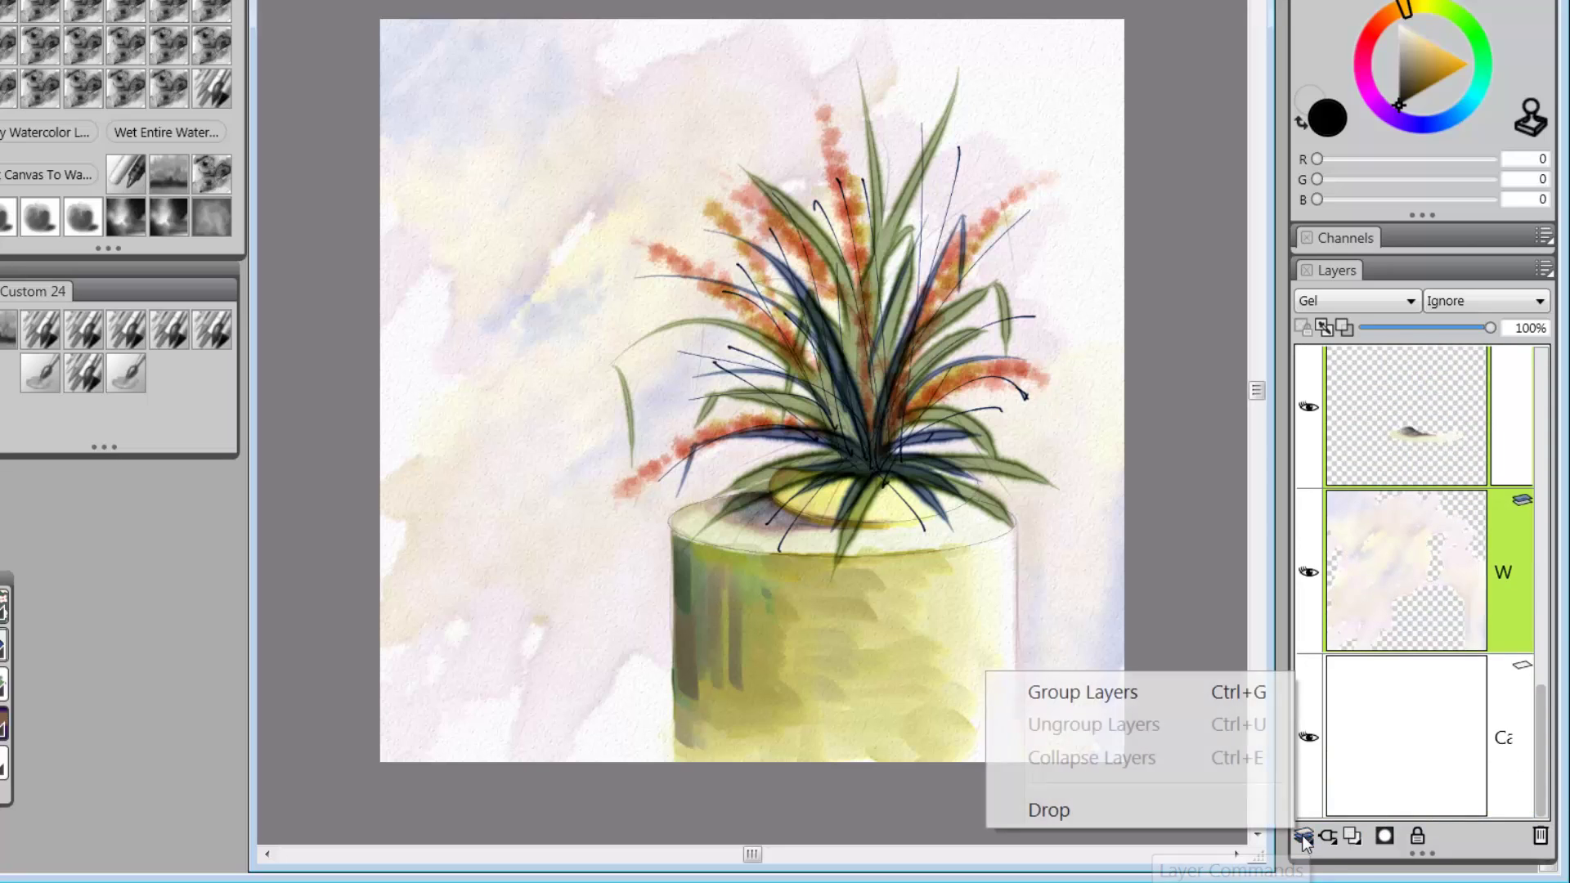
pyautogui.click(1169, 813)
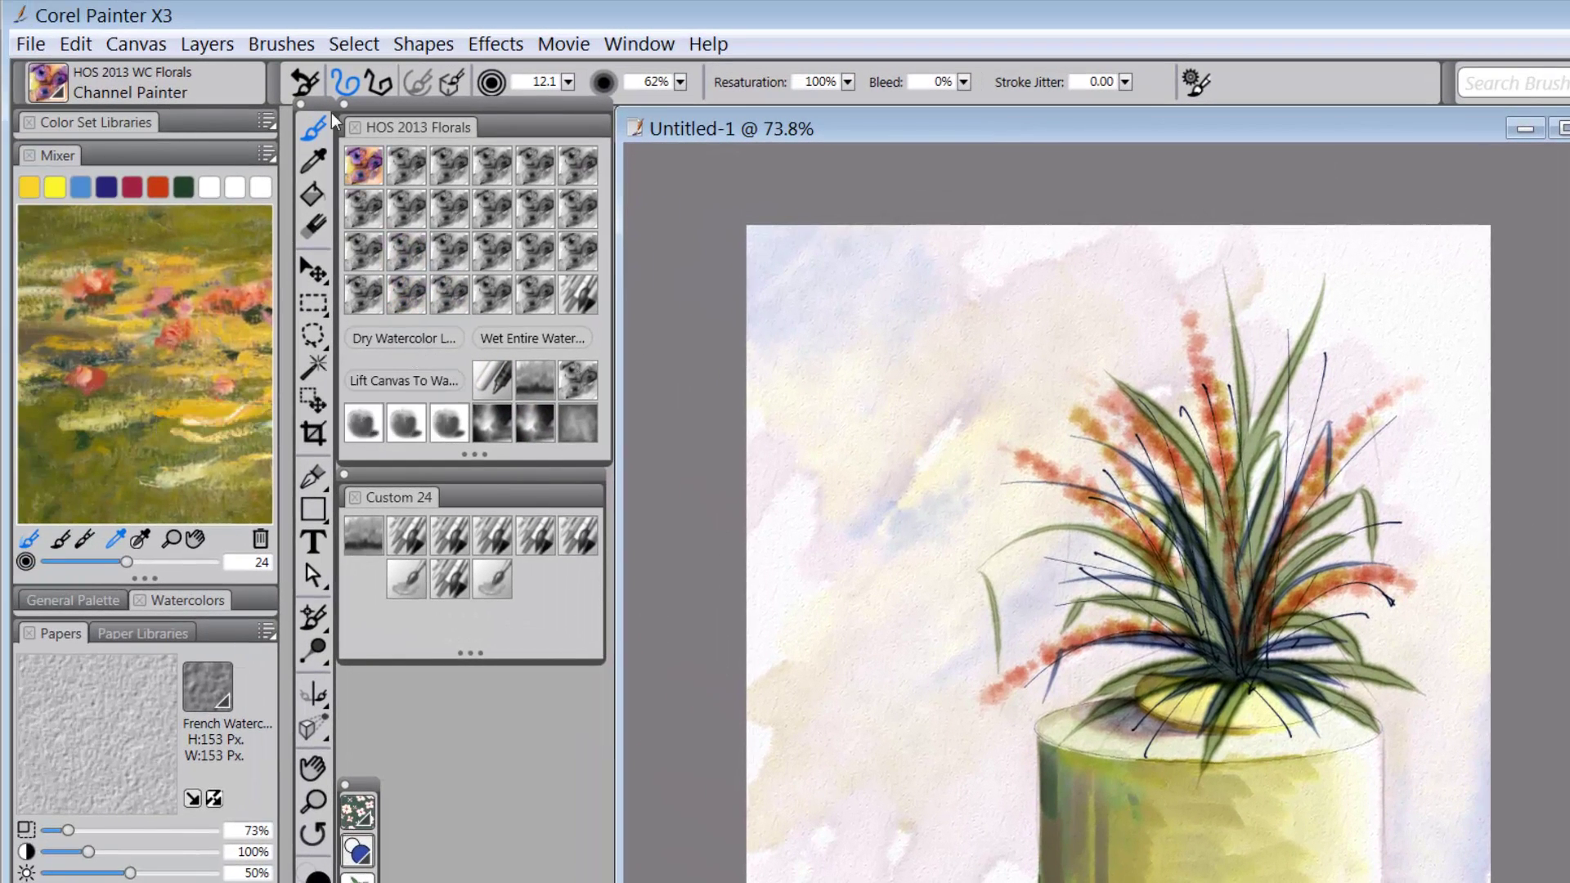
# - Lift the canvas to a watercolor layer and move that layer beneath the locked texture layer
pyautogui.click(222, 41)
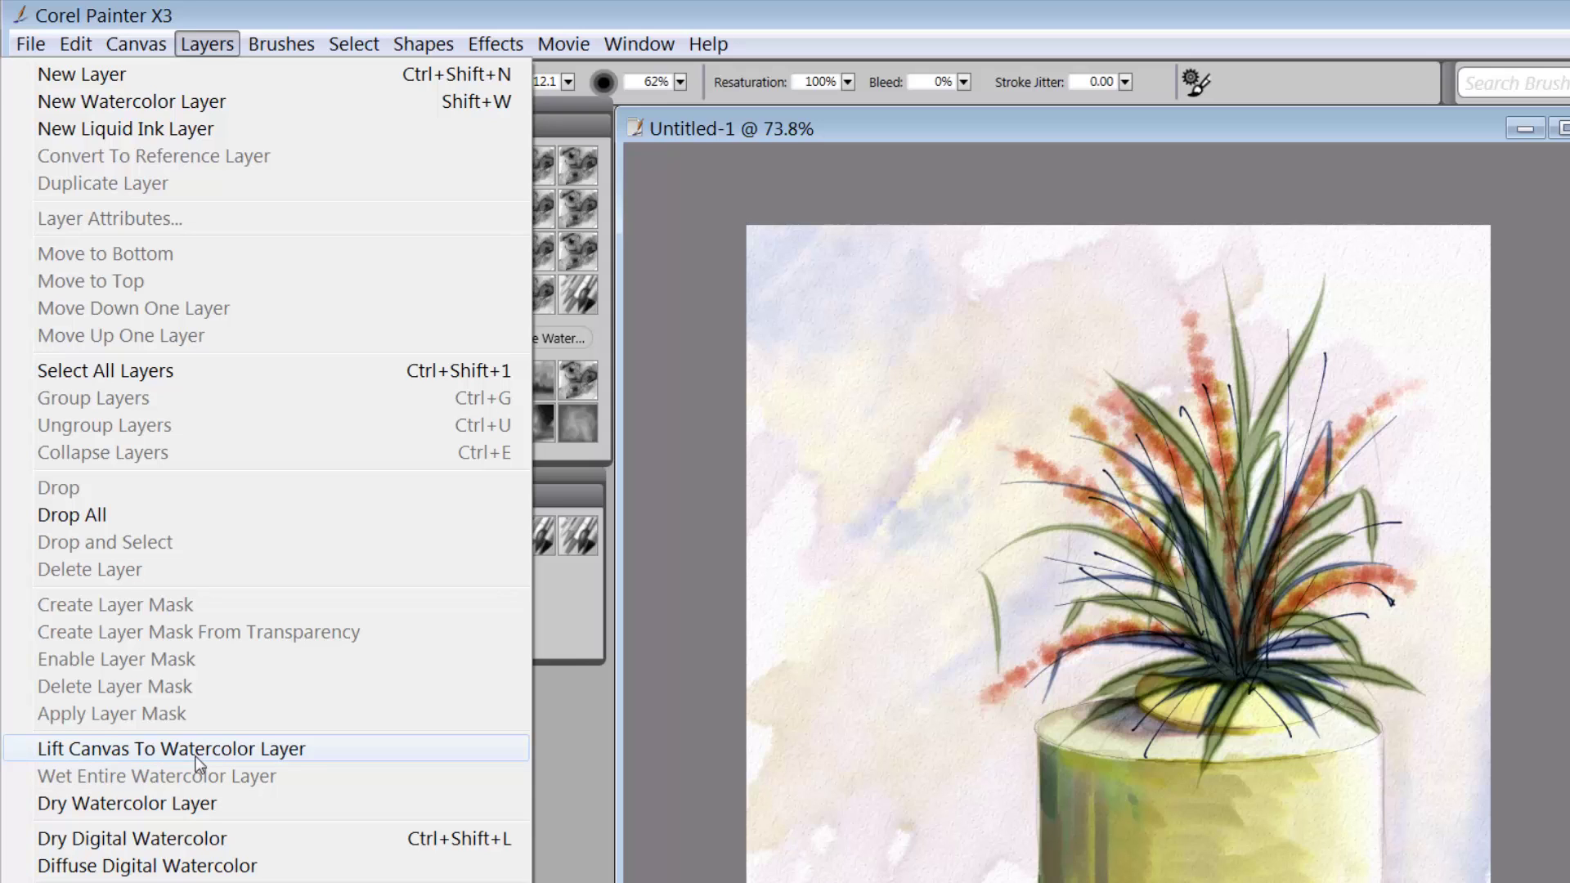
pyautogui.click(566, 722)
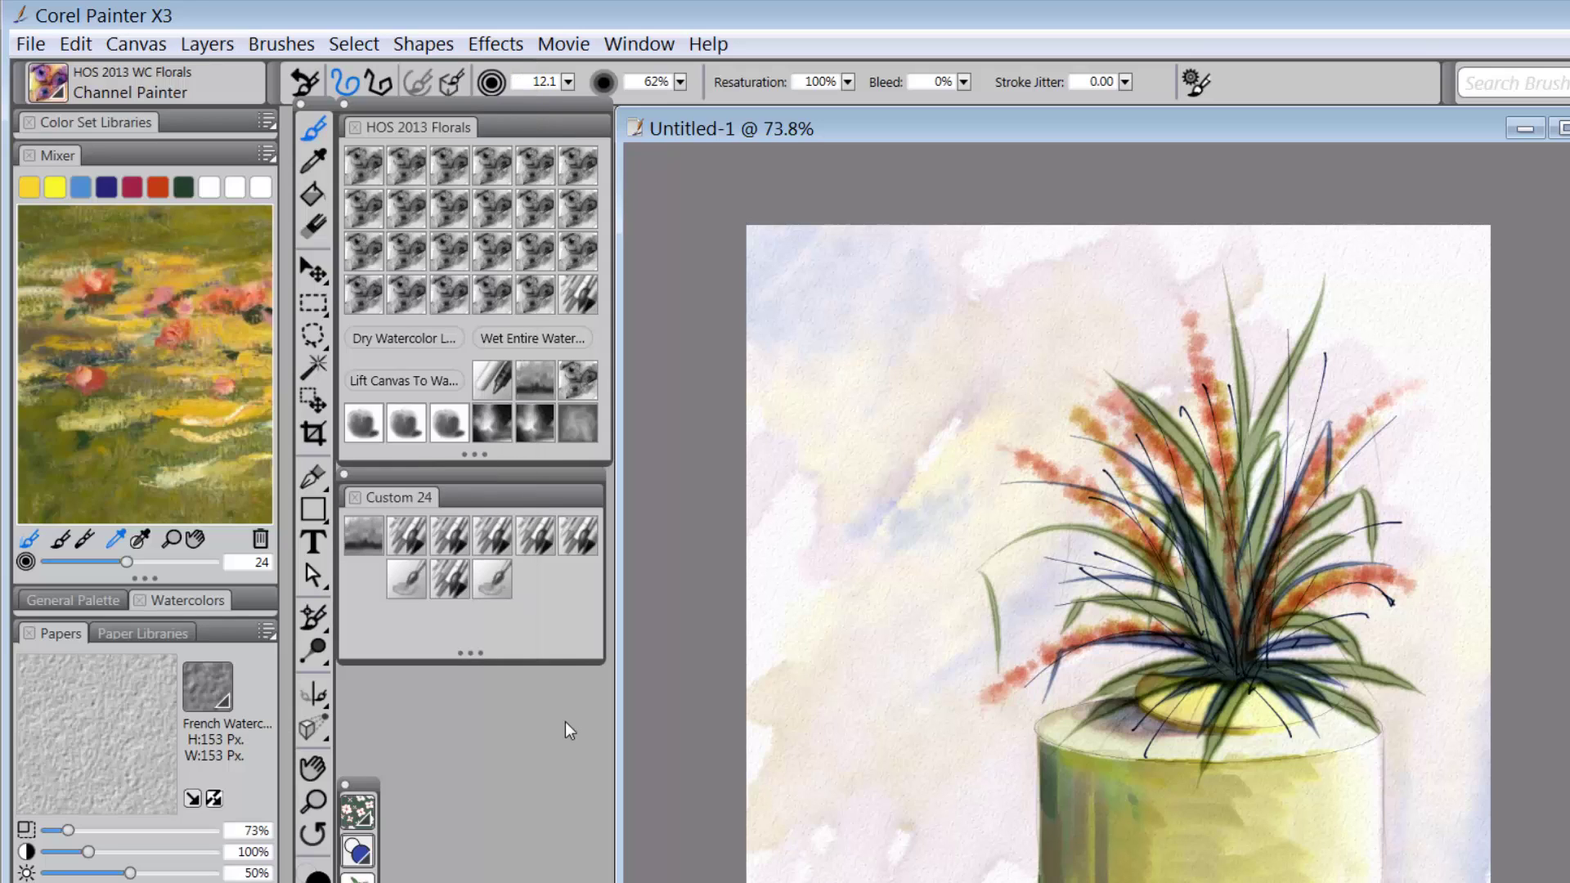
pyautogui.click(432, 384)
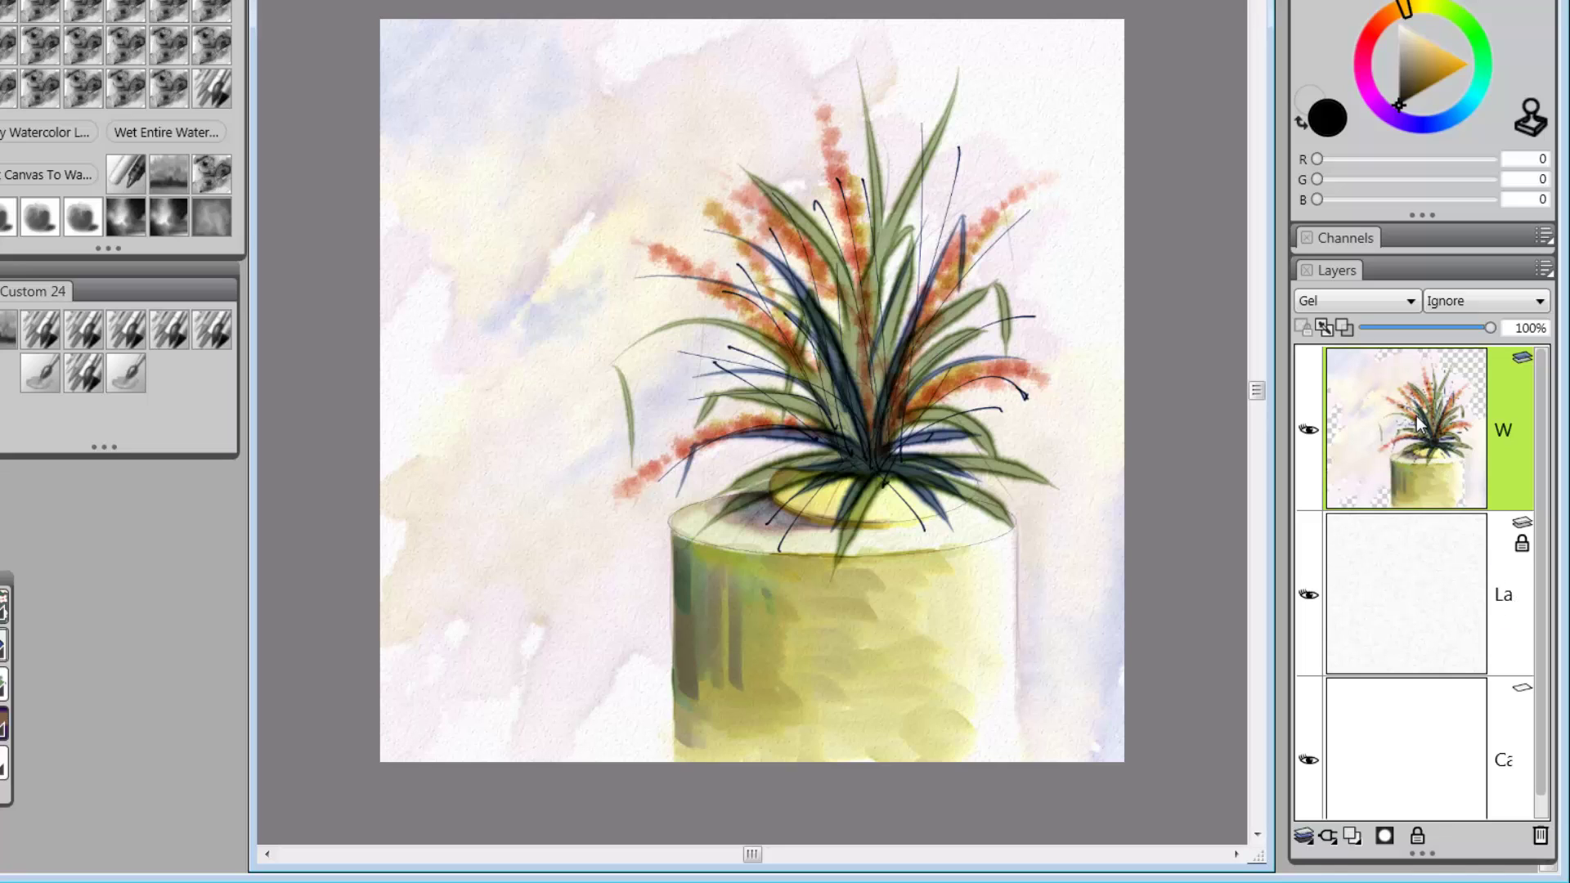
pyautogui.moveTo(1417, 415); pyautogui.dragTo(1436, 635)
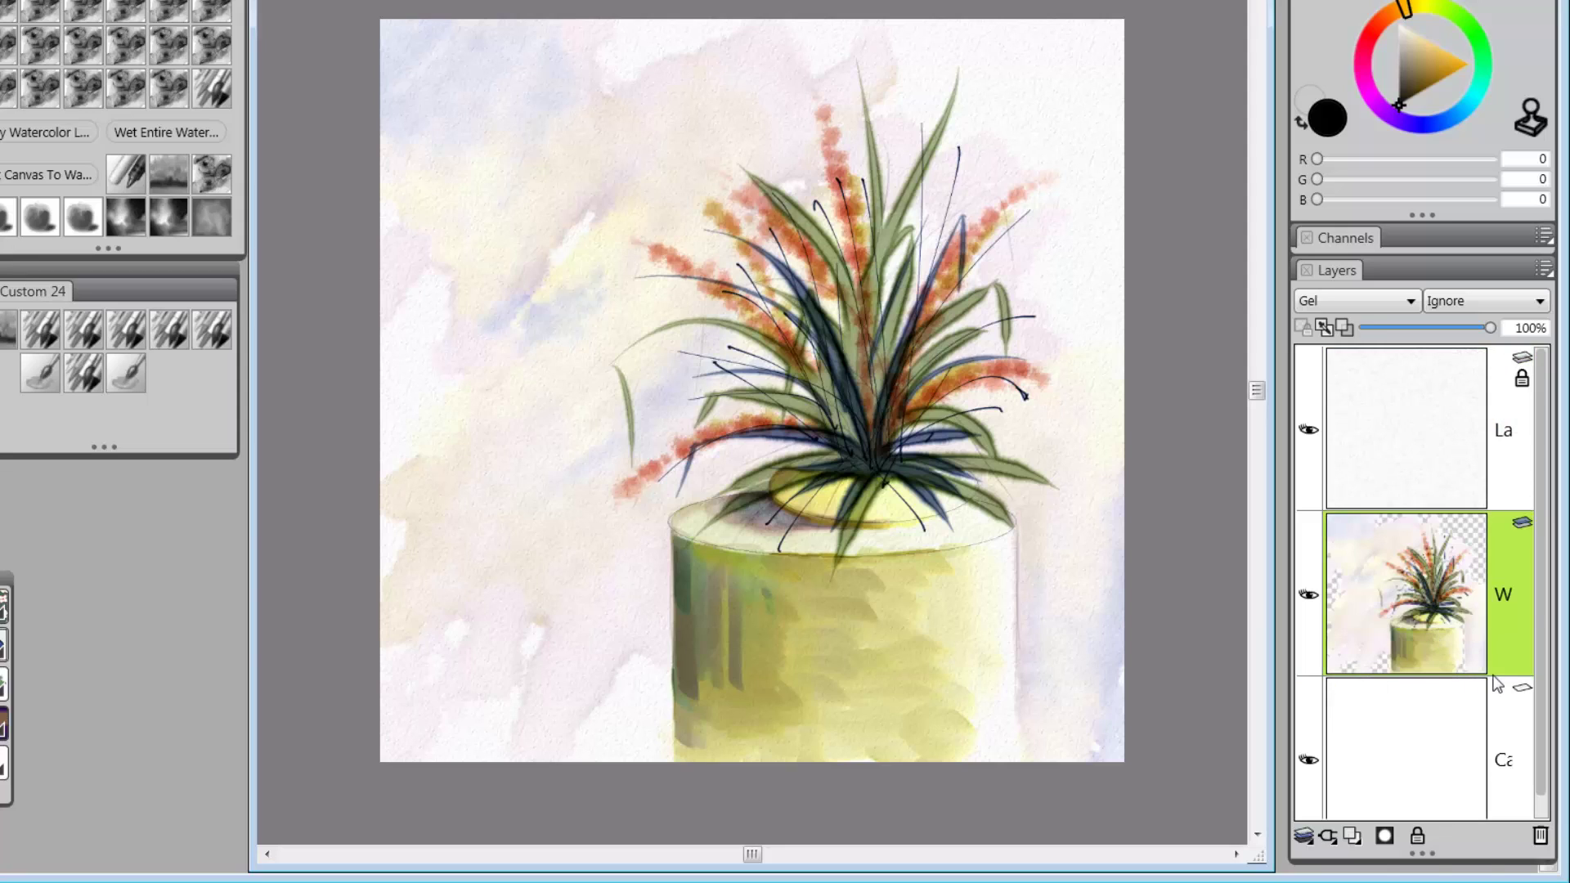